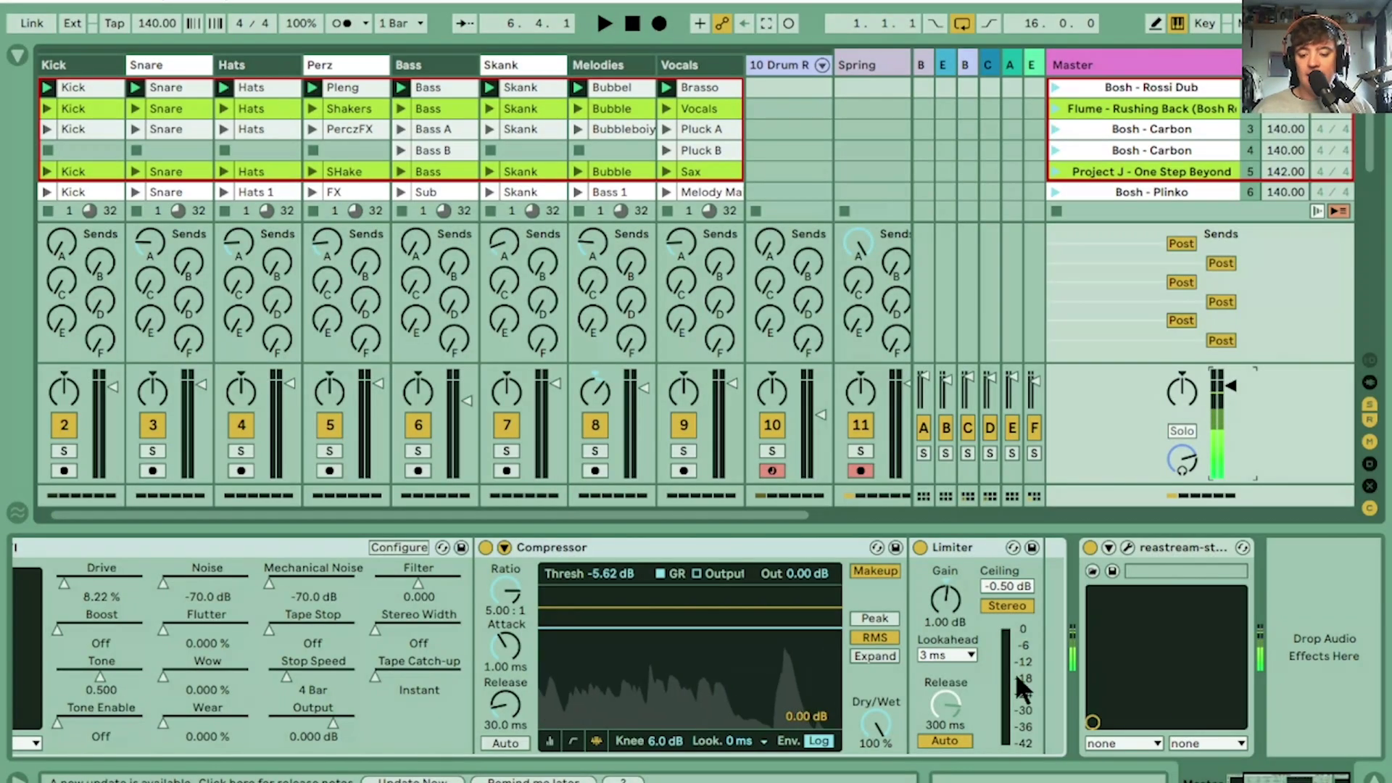
Step: Collapse the detail view and audition the Bosh - Rossi Dub scene
key(ctrl+alt+l)
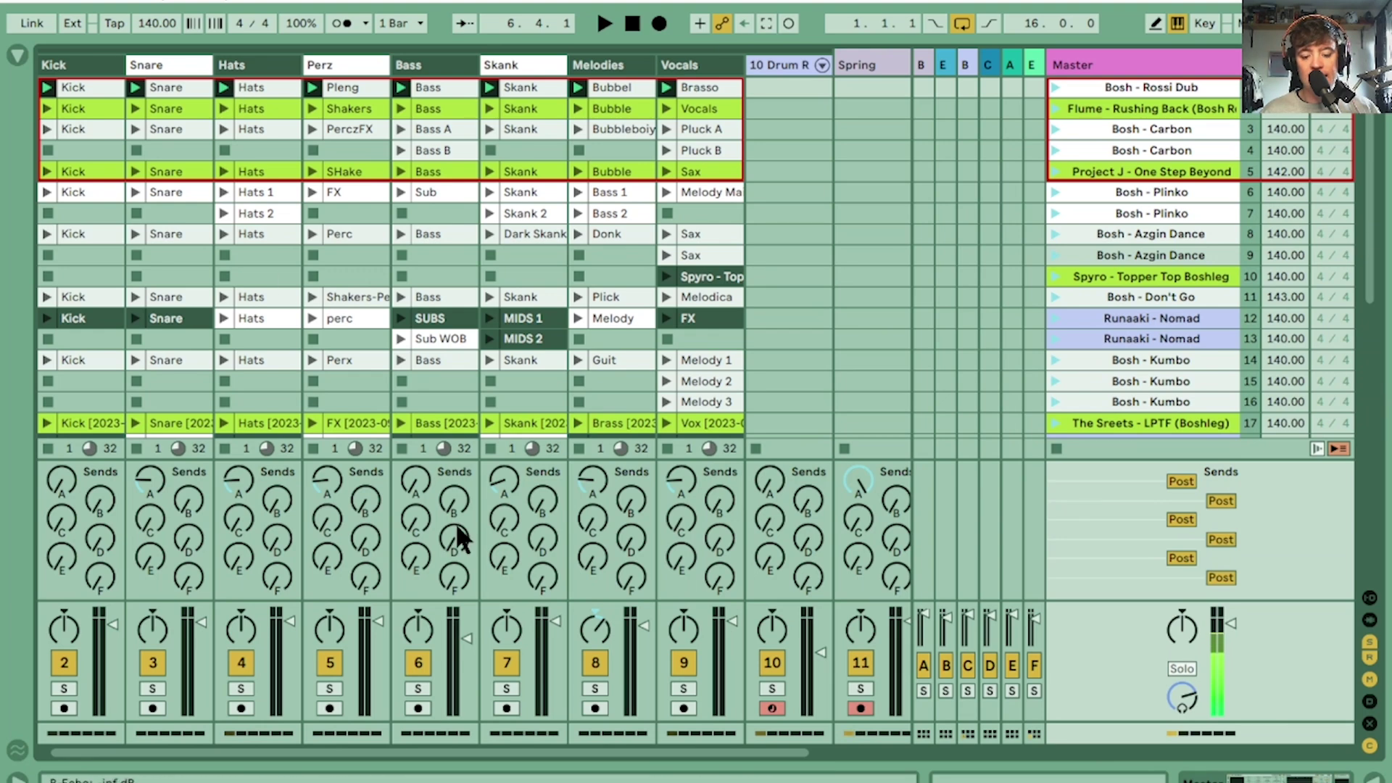
scroll(529, 746, left, 2)
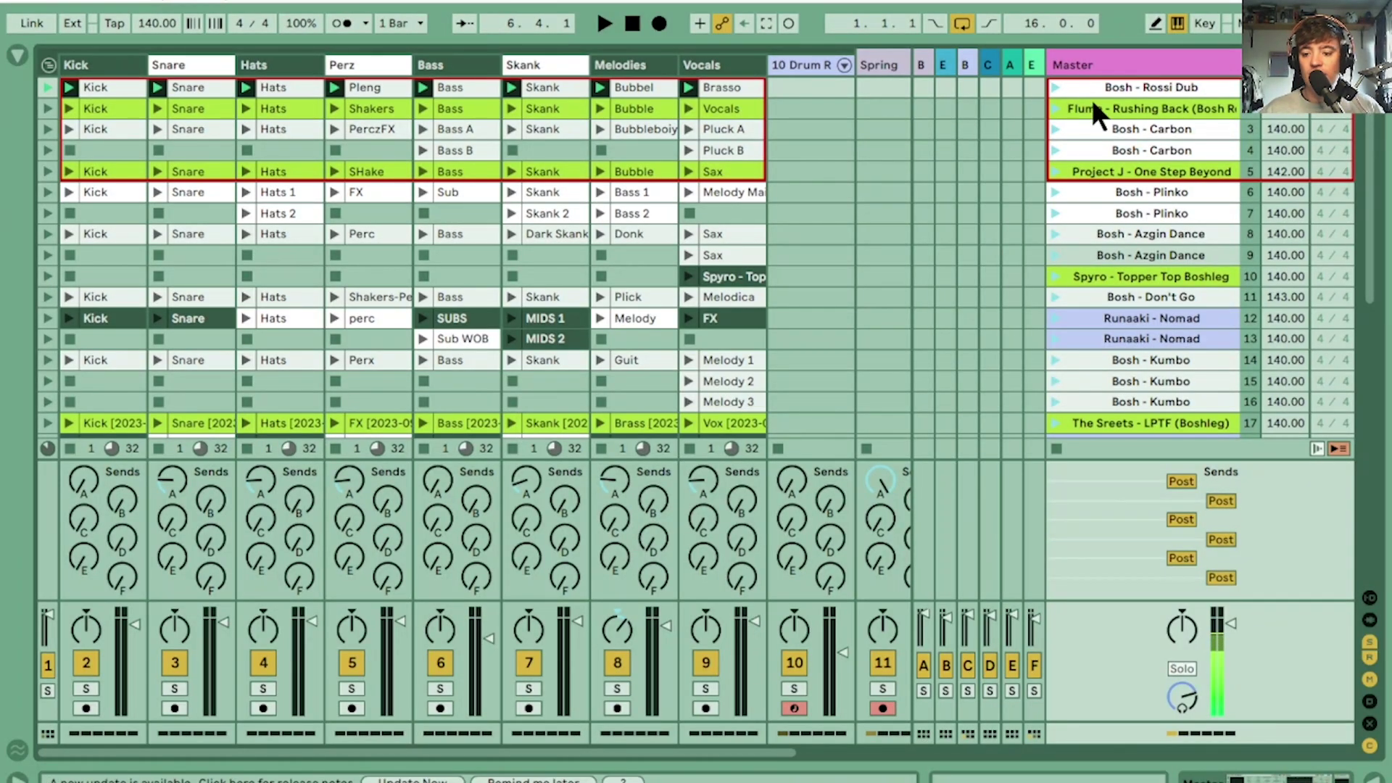
click(1056, 86)
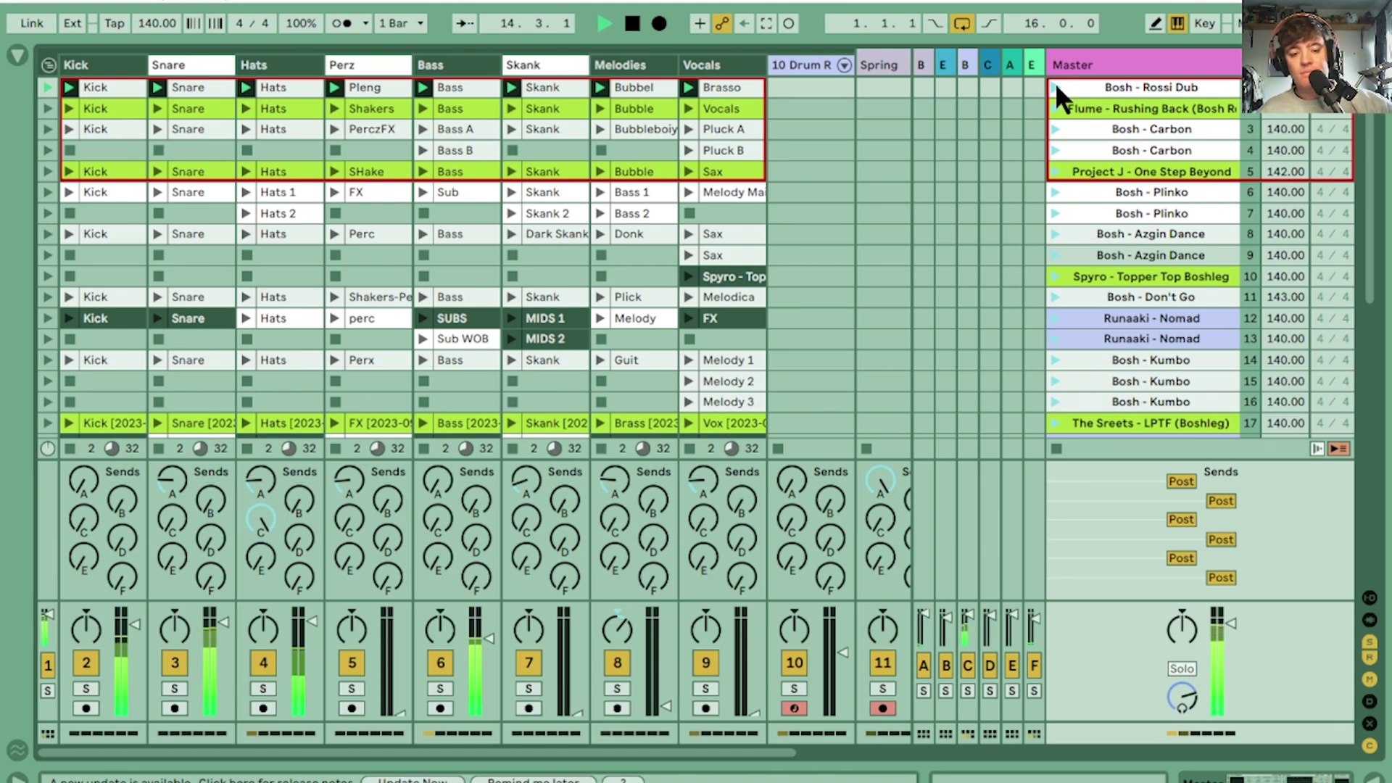
key(space)
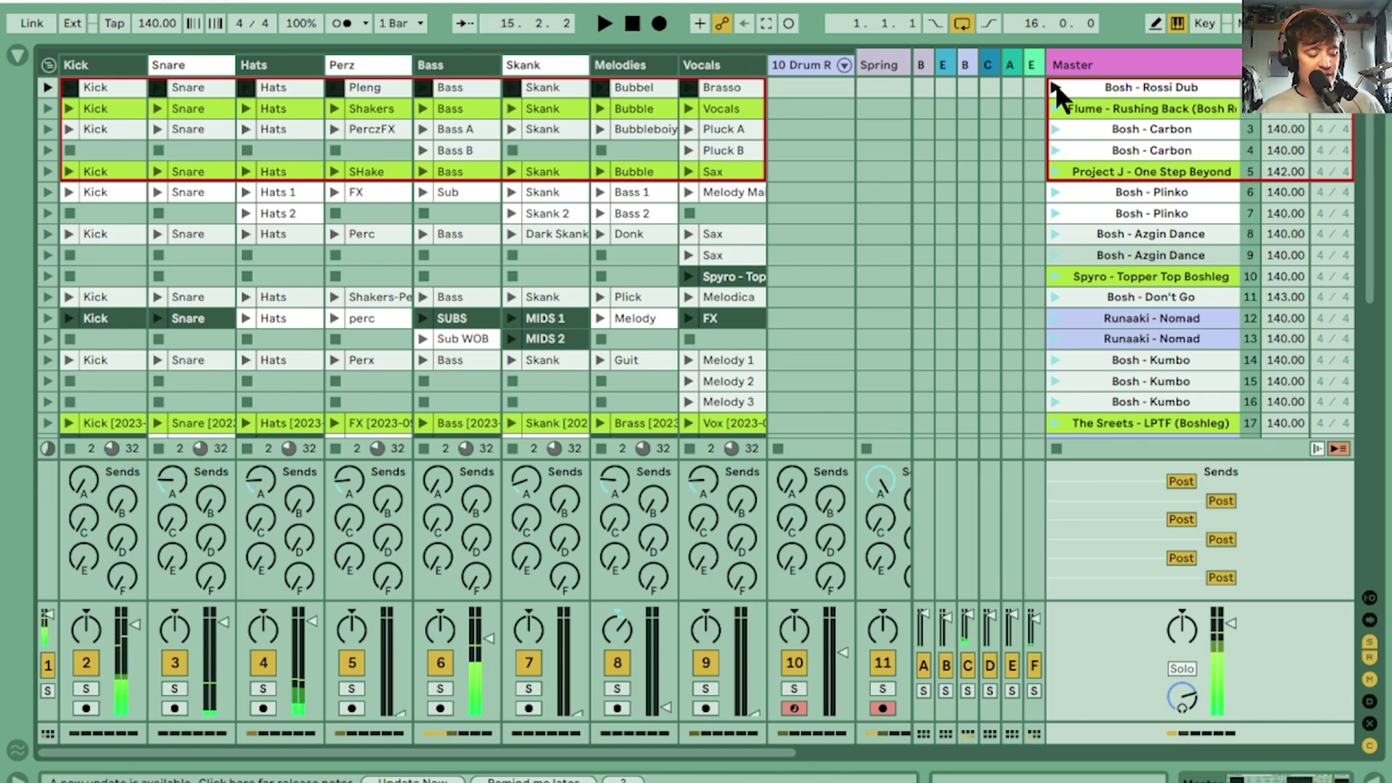
click(1054, 86)
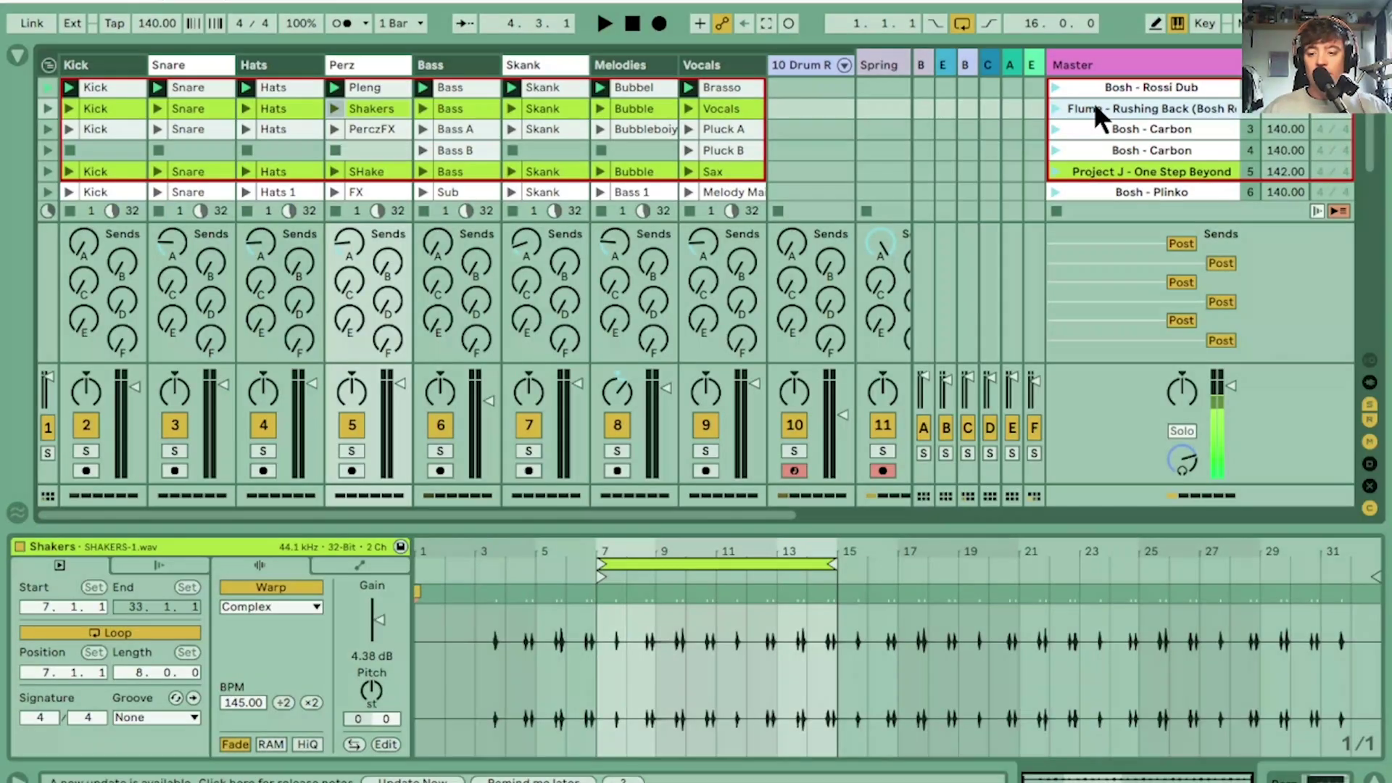
Step: Inspect the waveforms of the Bosh - Rossi Dub scene's clips from Pleng and Brasso across to Snare and Kick
click(364, 87)
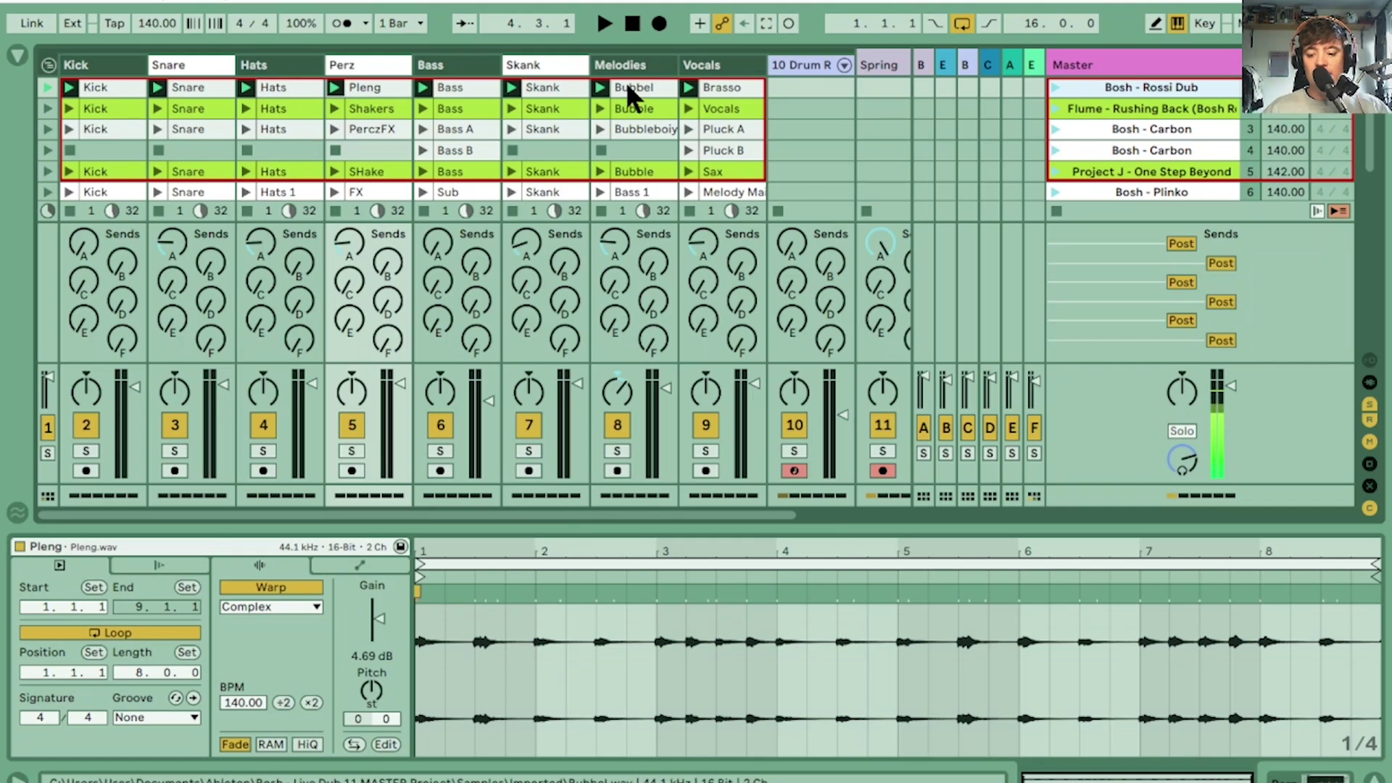
click(720, 86)
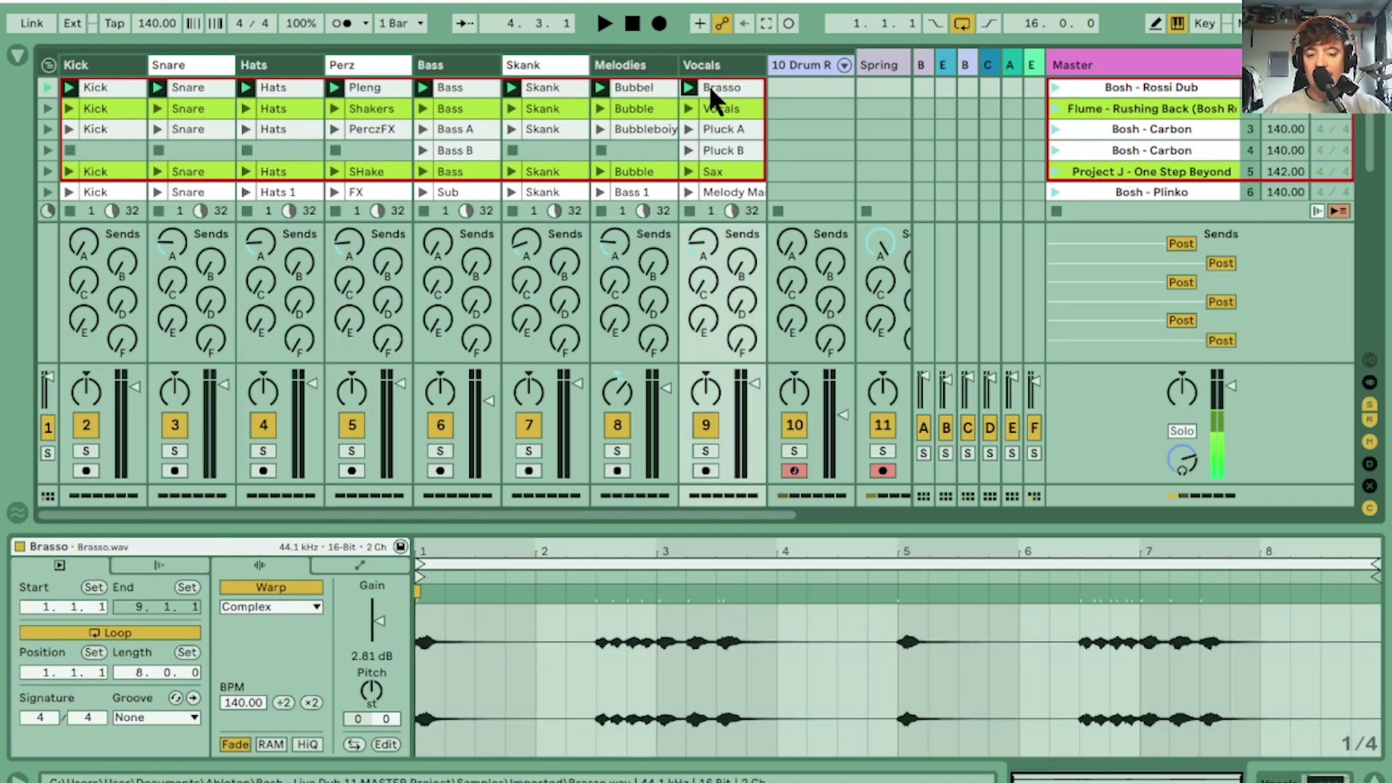
click(642, 85)
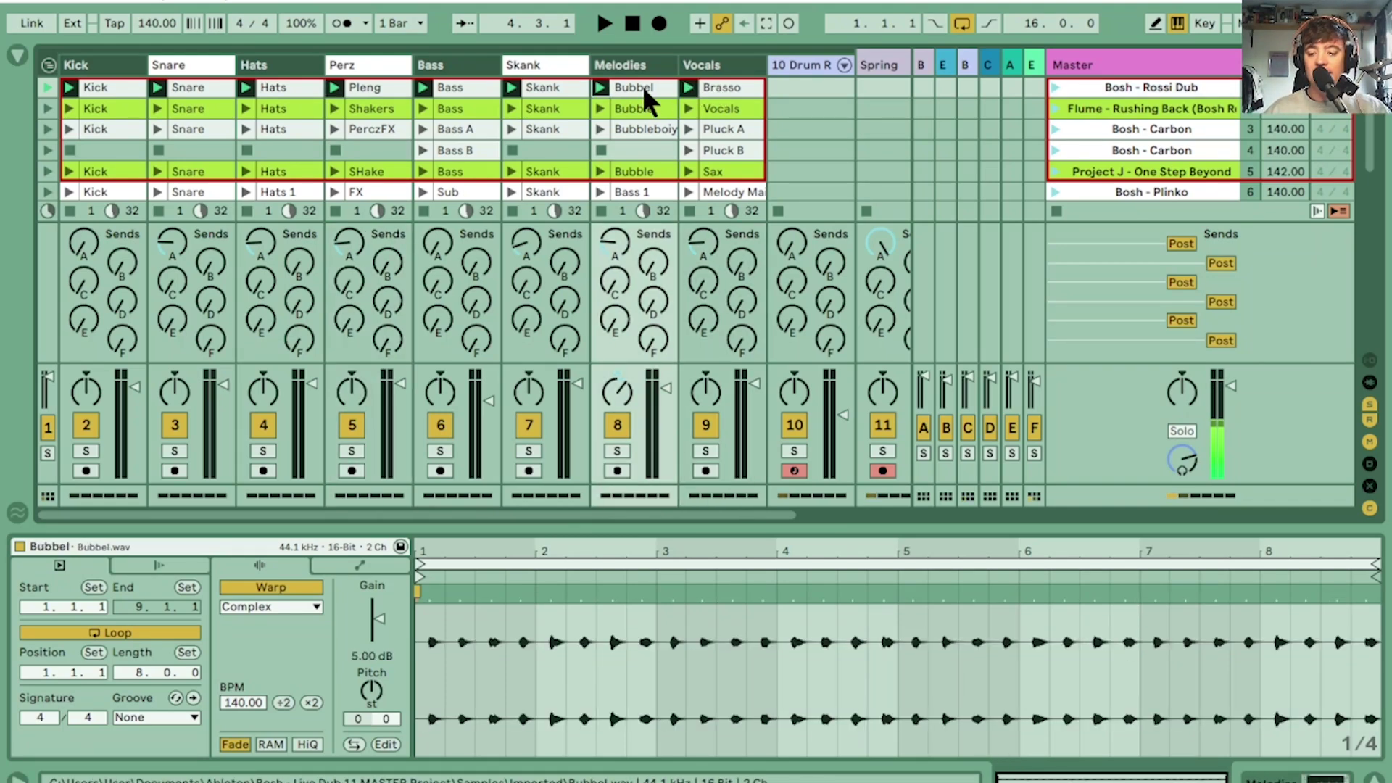
click(558, 84)
click(462, 89)
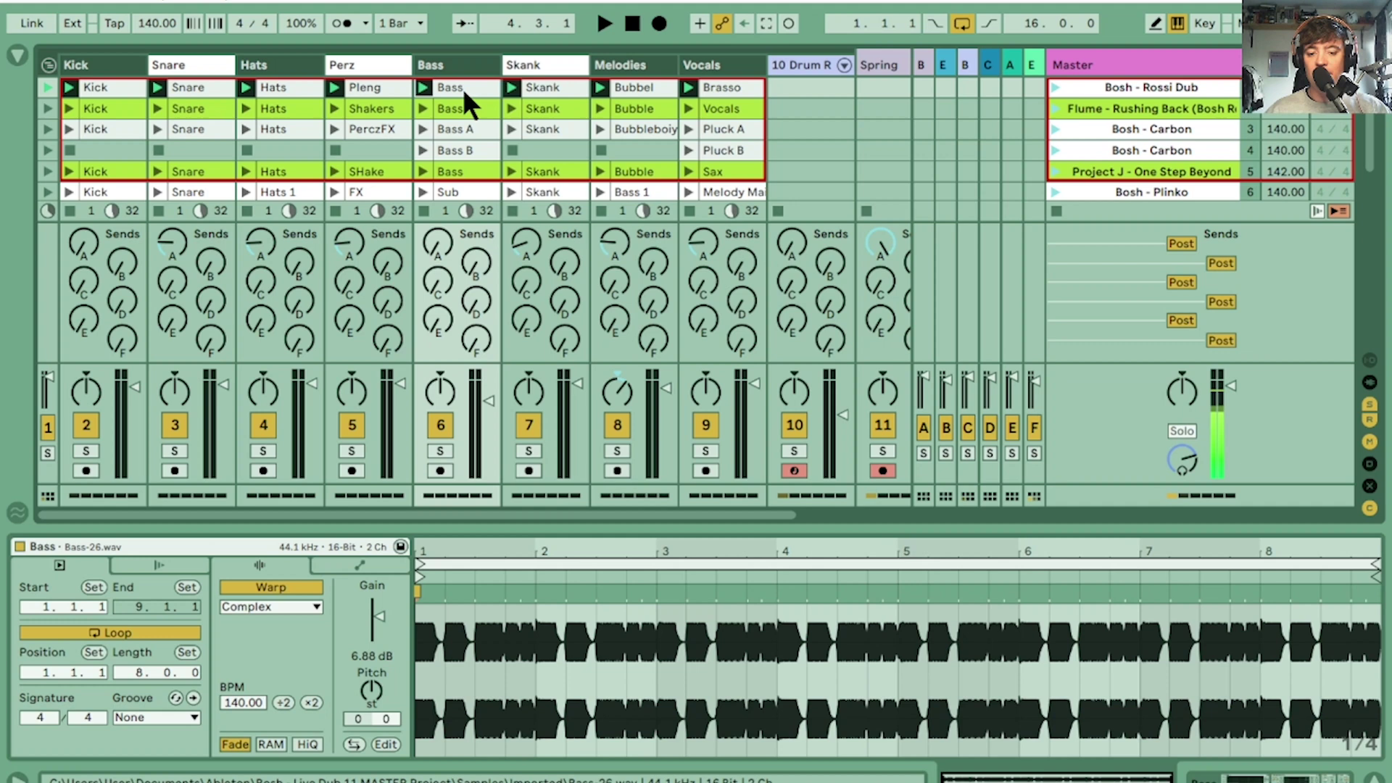
click(376, 89)
click(280, 86)
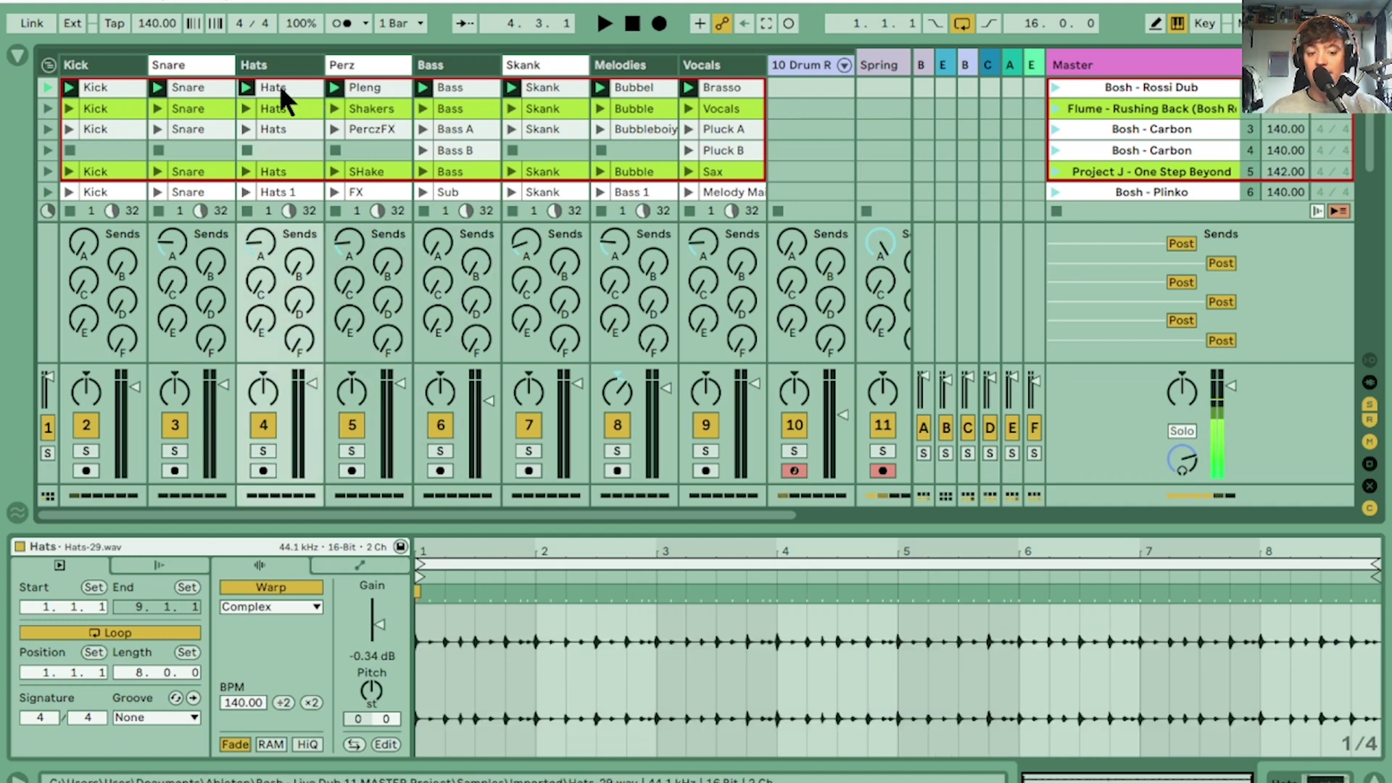
click(211, 87)
click(119, 84)
Step: Start and stop playback of the Bosh - Rossi Dub scene several times to hear its stems together
key(space)
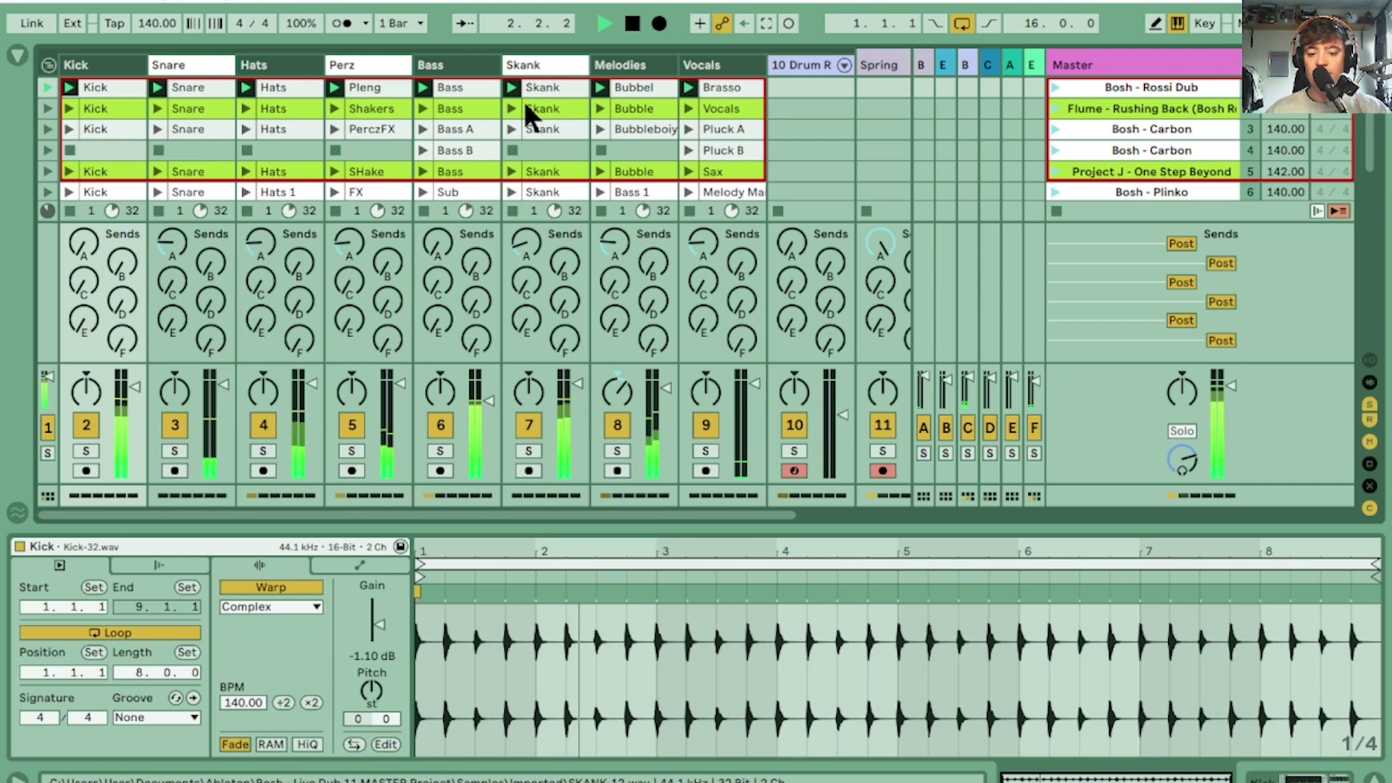
key(space)
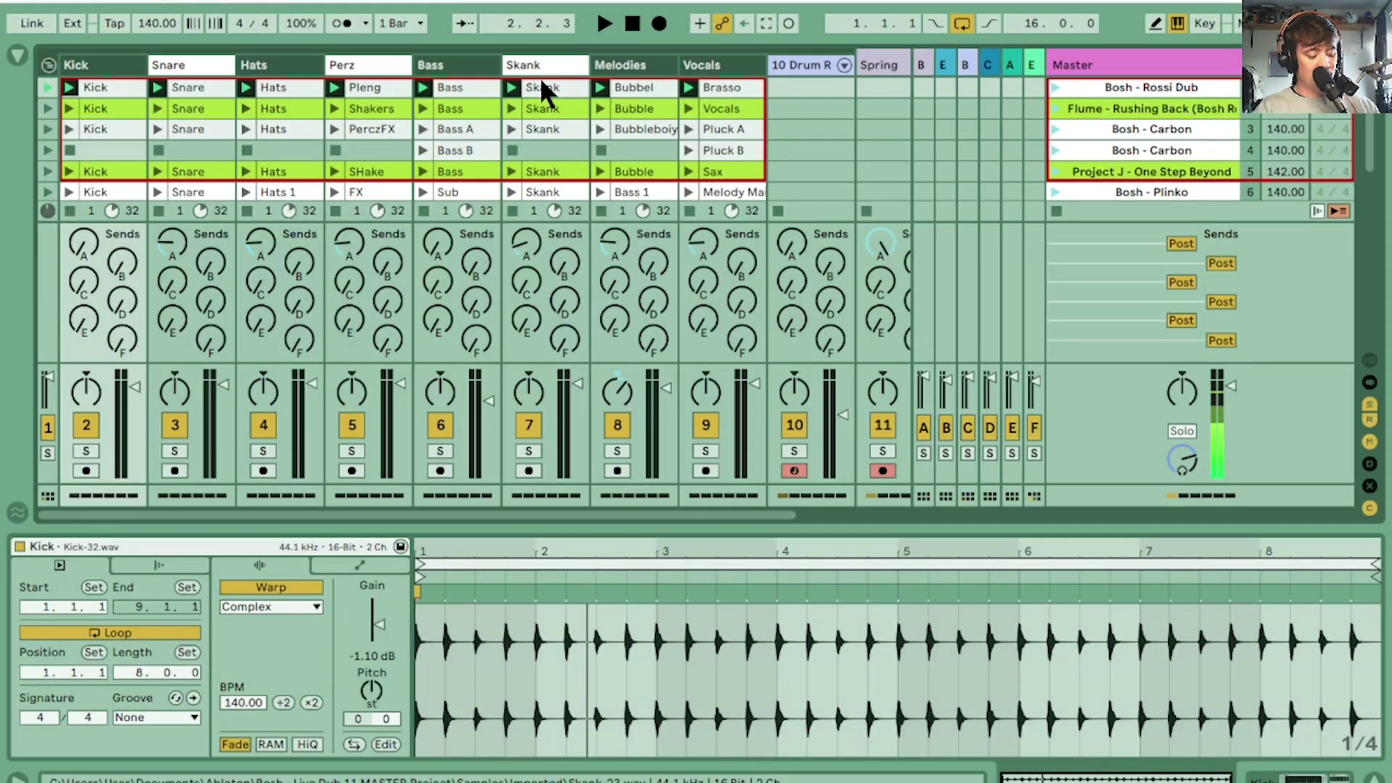
key(space)
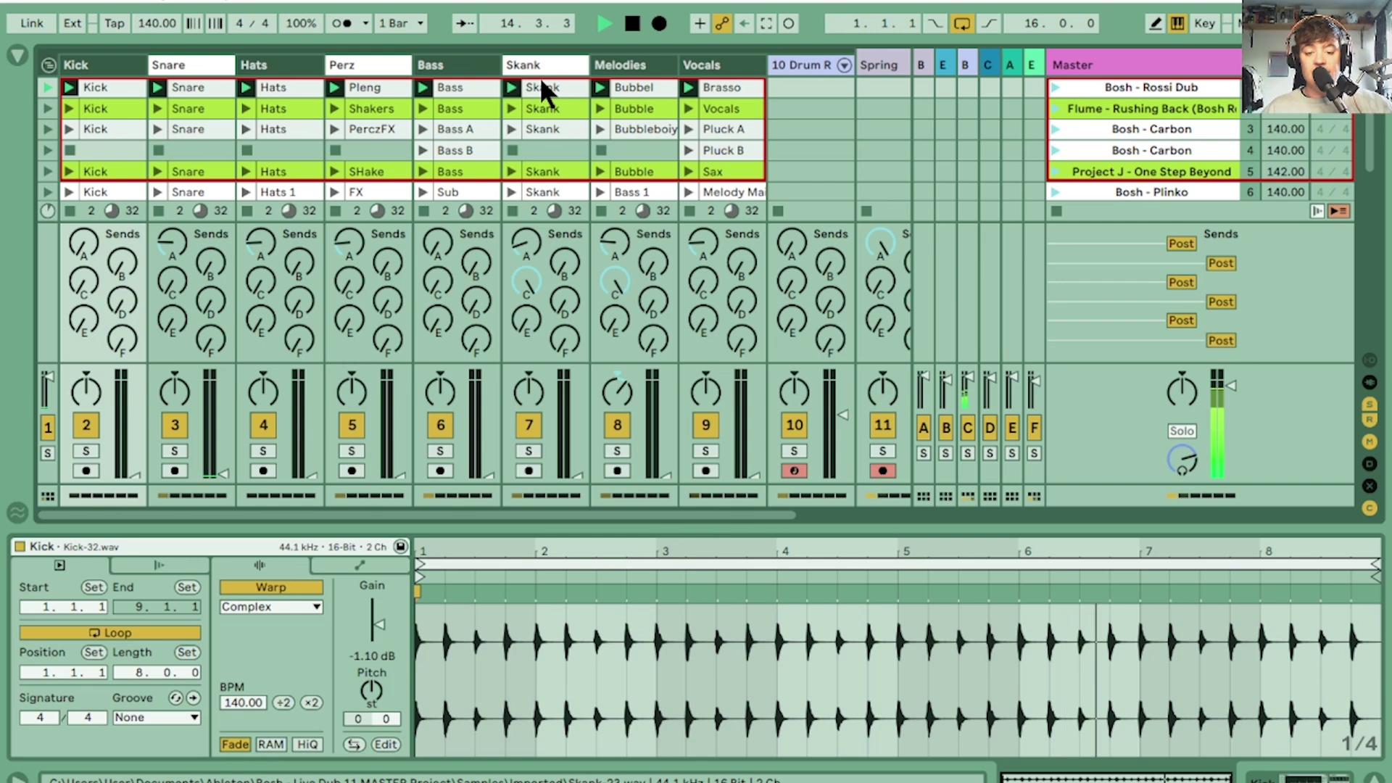
key(space)
key(space)
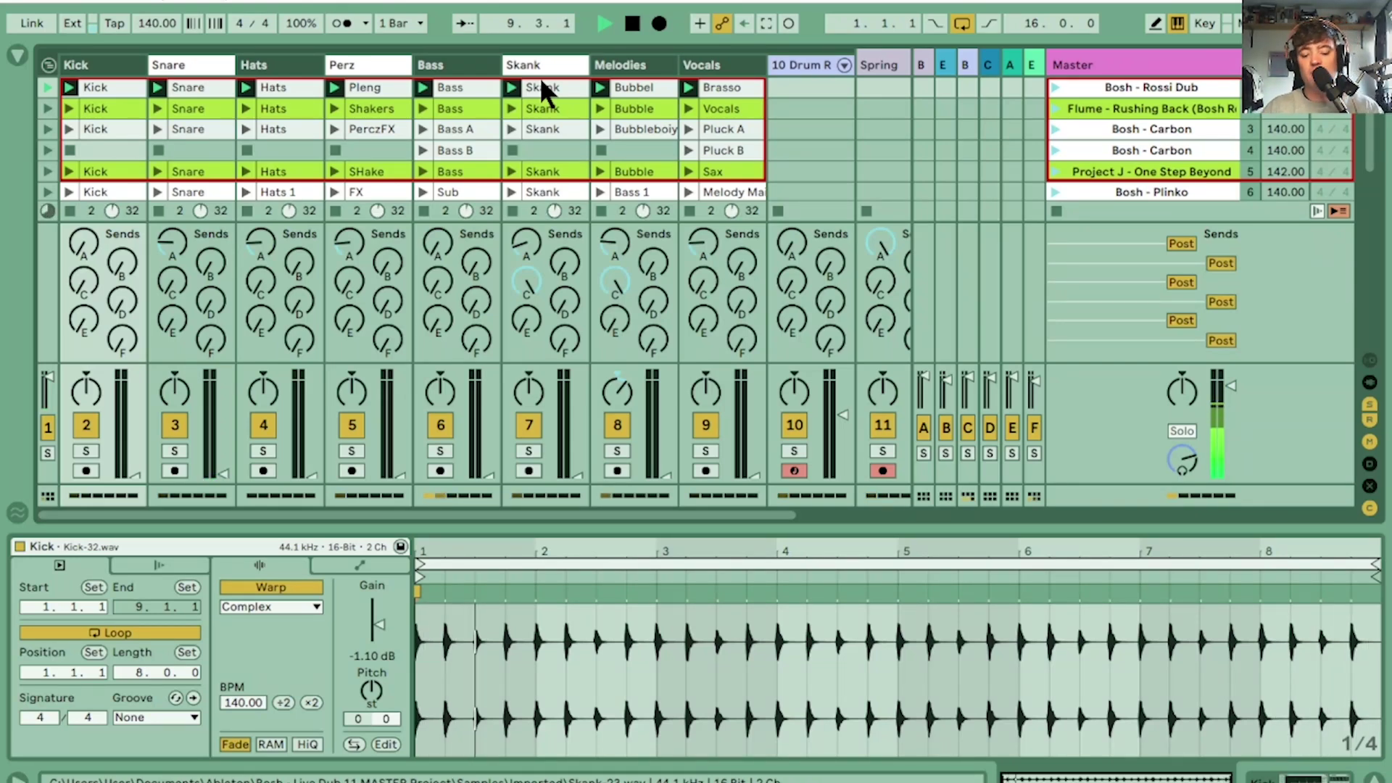
key(space)
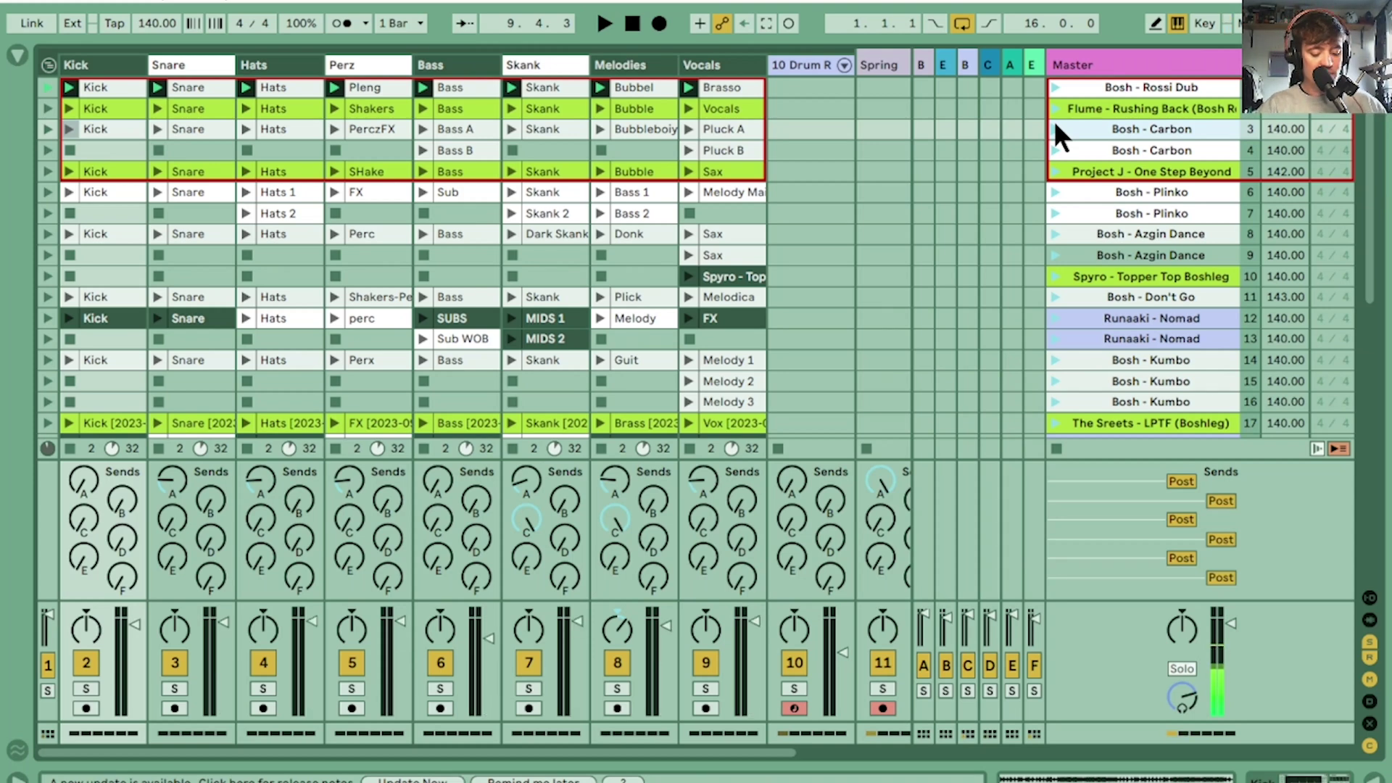
Step: Launch the Bosh - Carbon scene and examine the waveforms and loop ranges of its Bass A and Bass B clips
key(space)
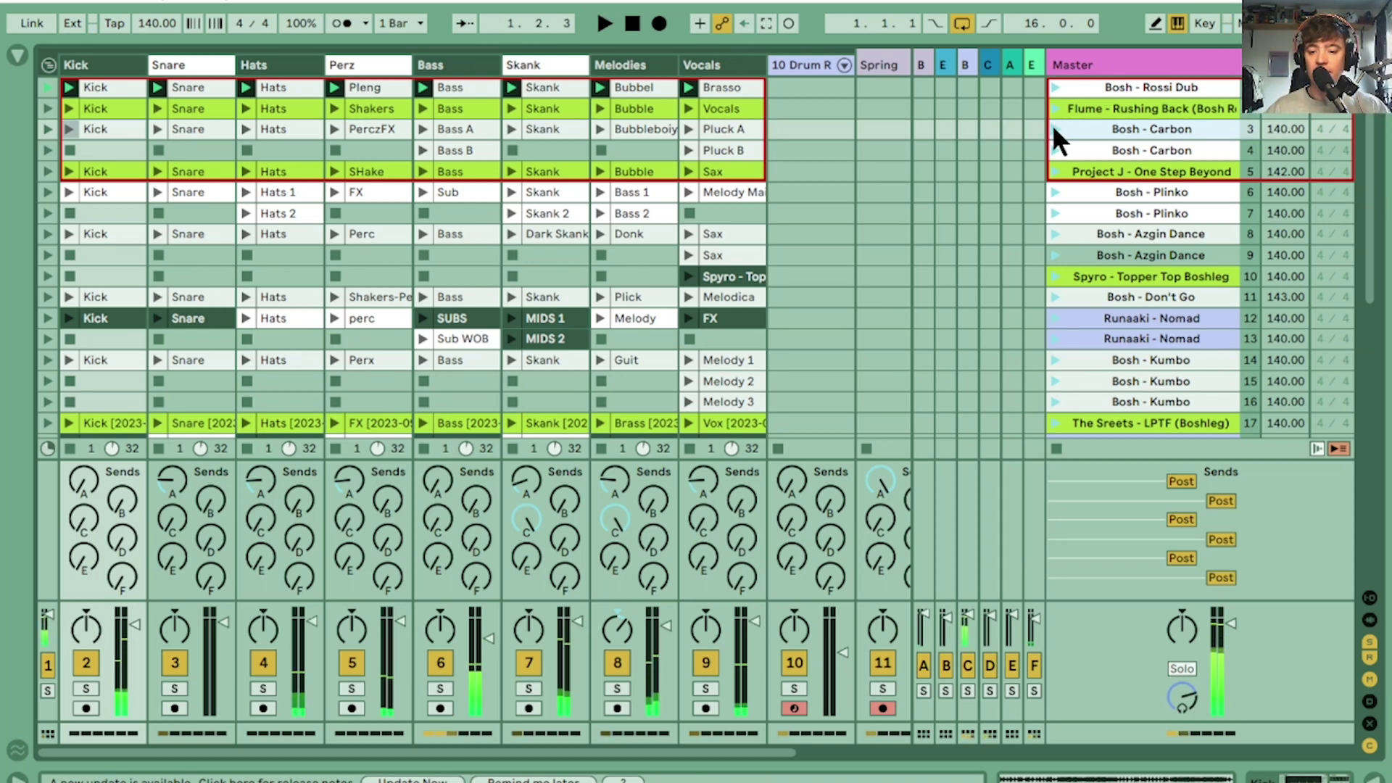
click(1055, 129)
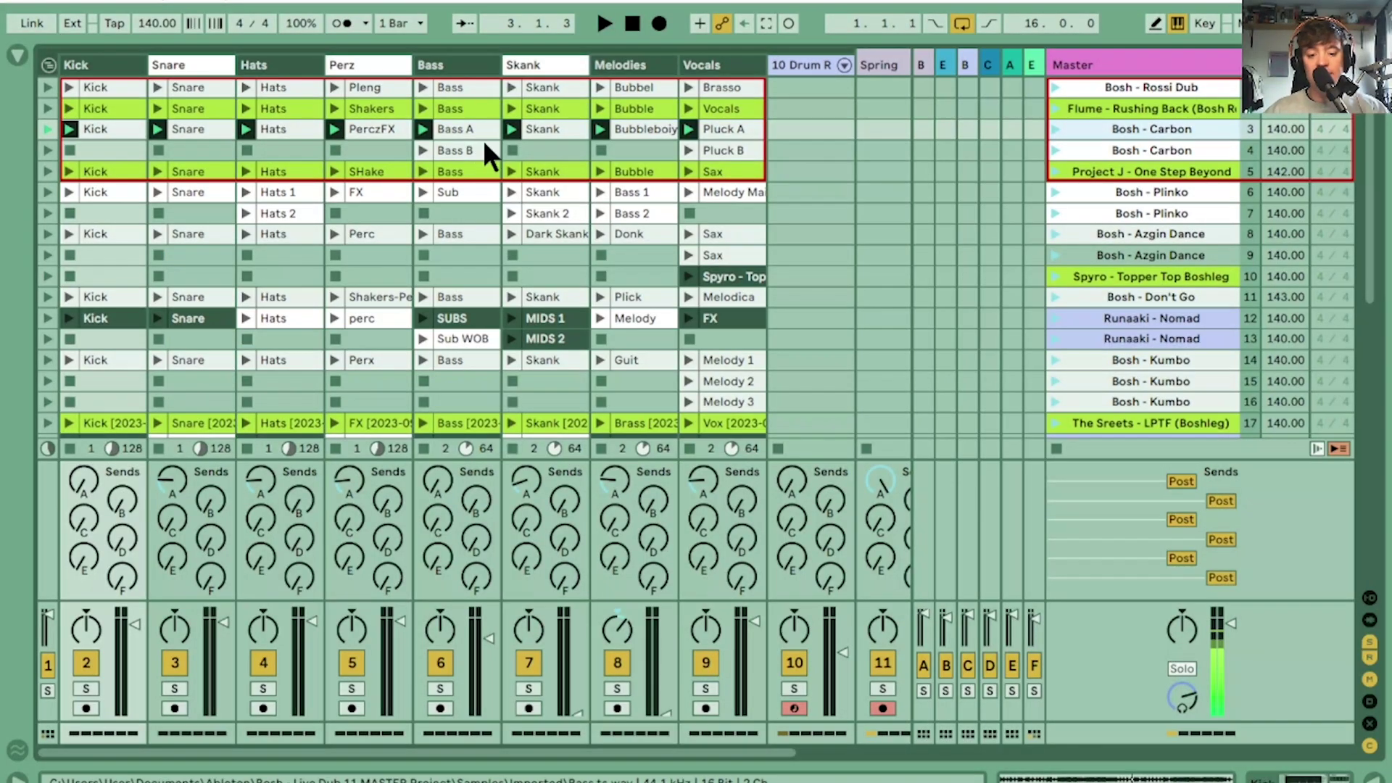
click(464, 128)
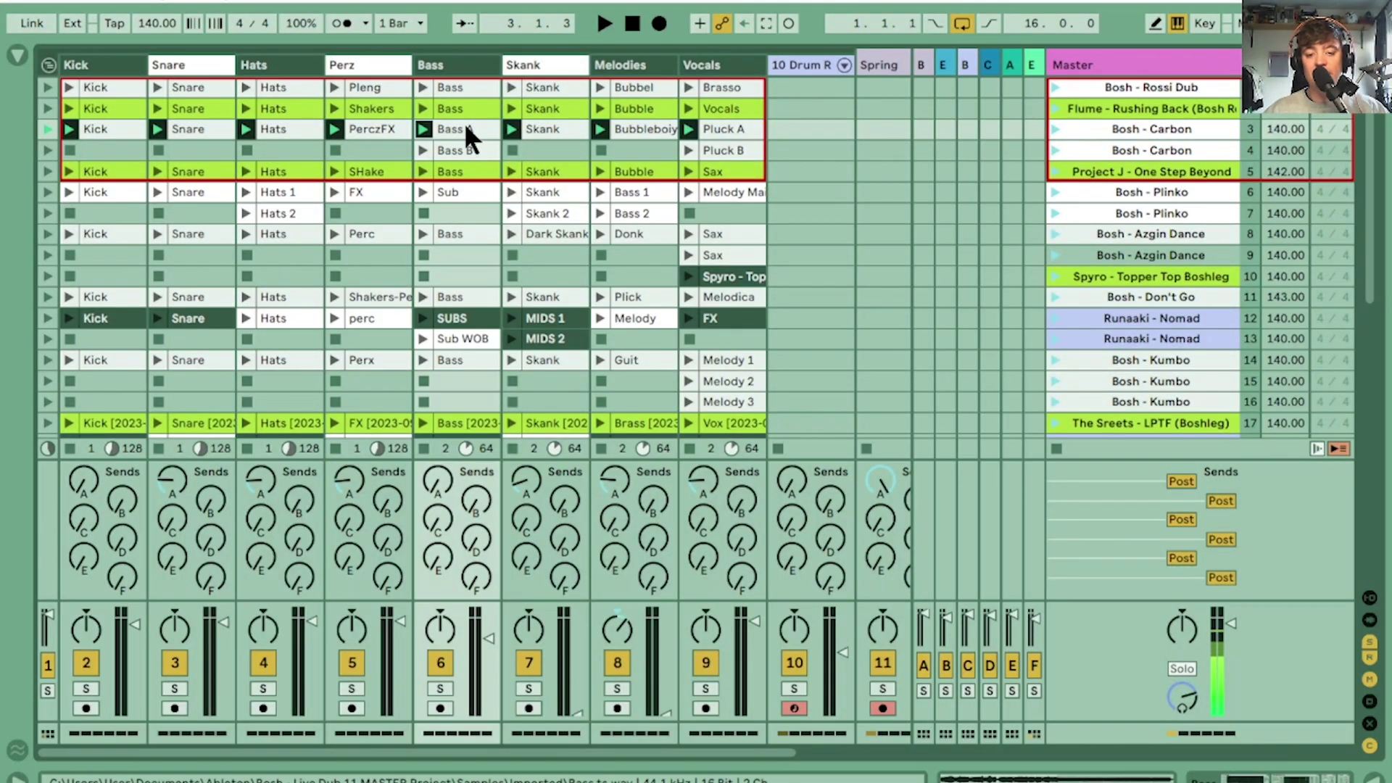
double_click(464, 130)
click(465, 150)
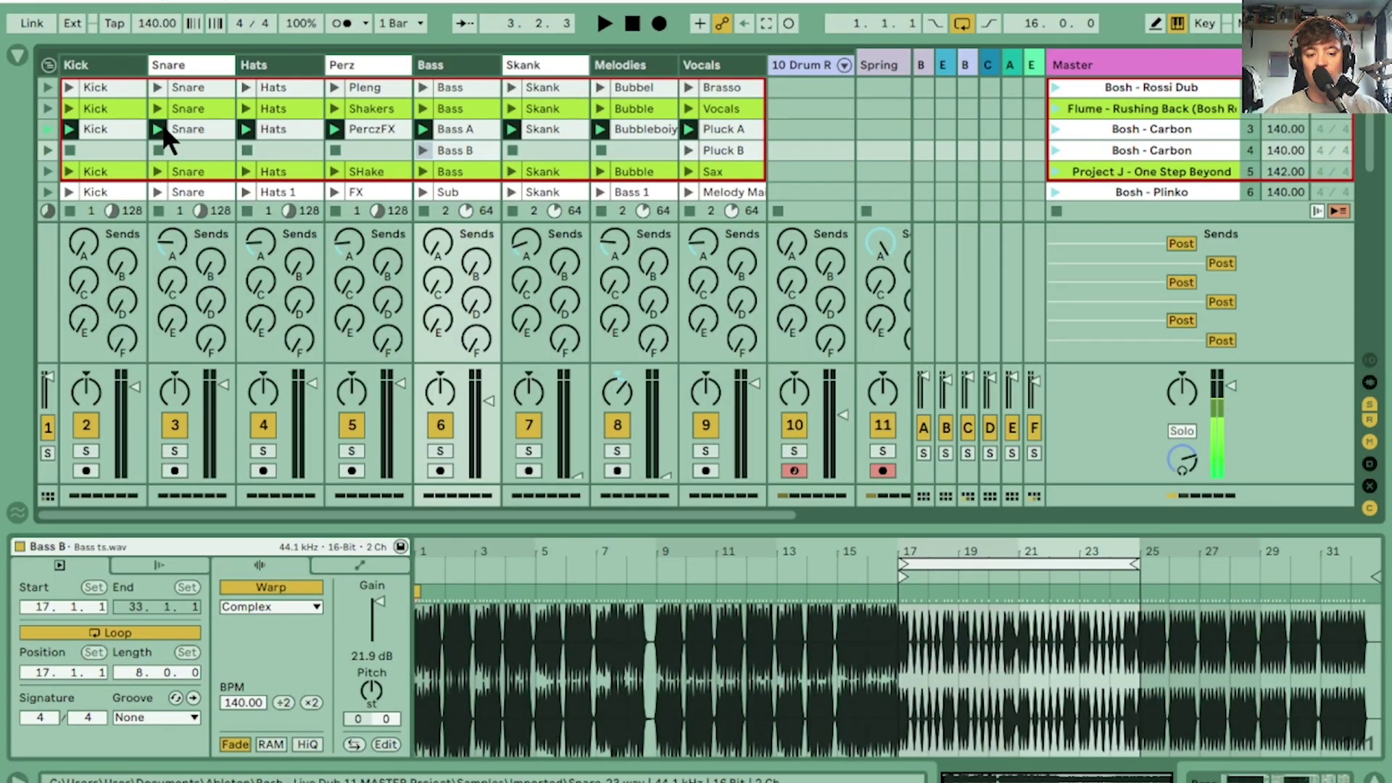
Step: Play the first Bosh - Carbon scene while examining the Bass B and Pluck B clips, ending with playback stopped
click(1159, 124)
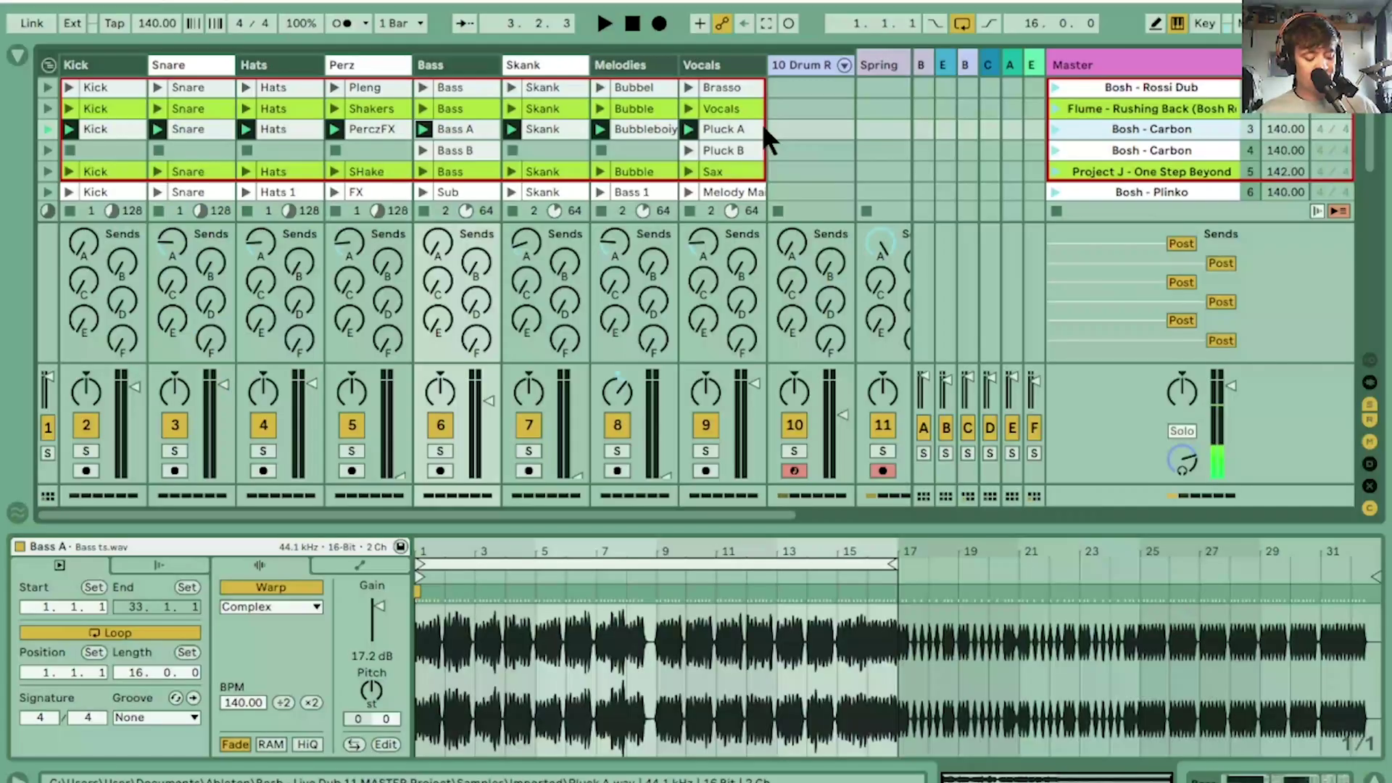
key(space)
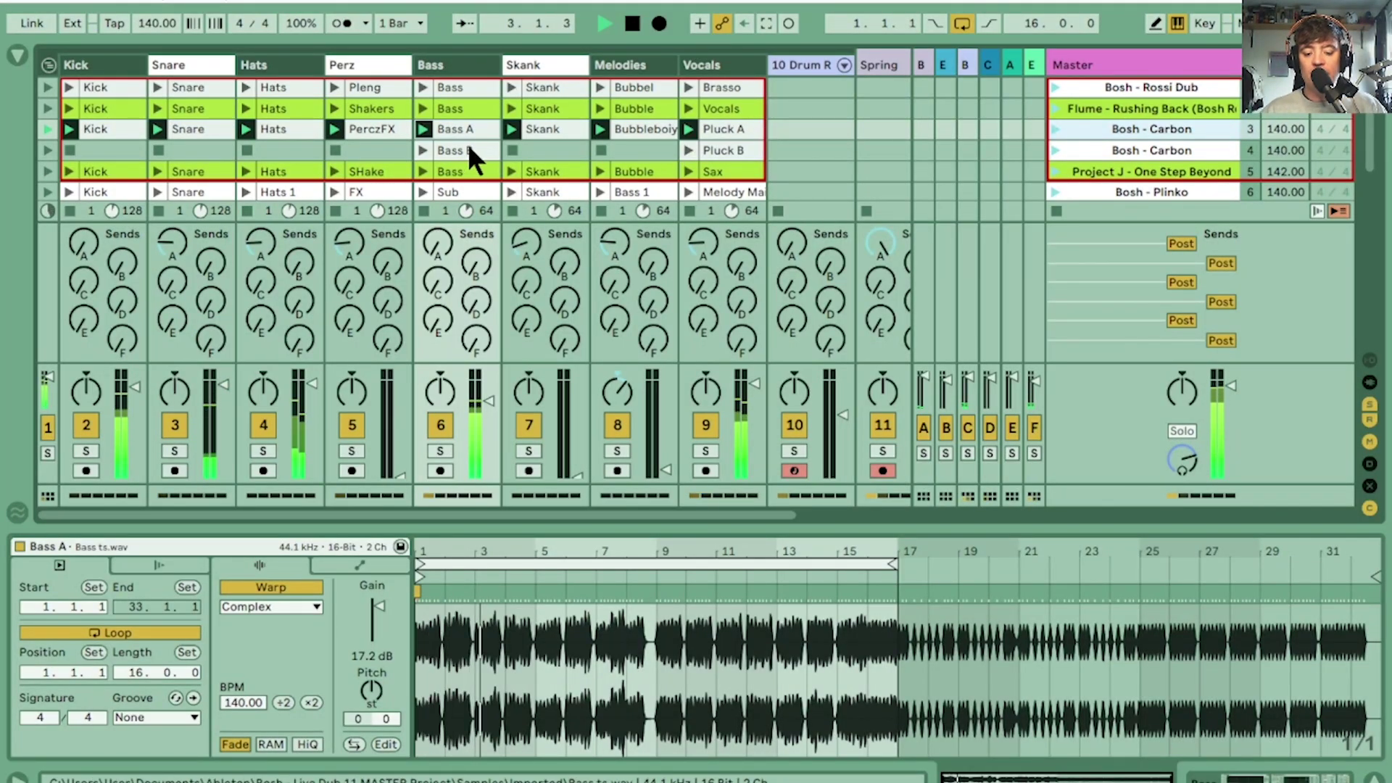
click(468, 143)
click(738, 150)
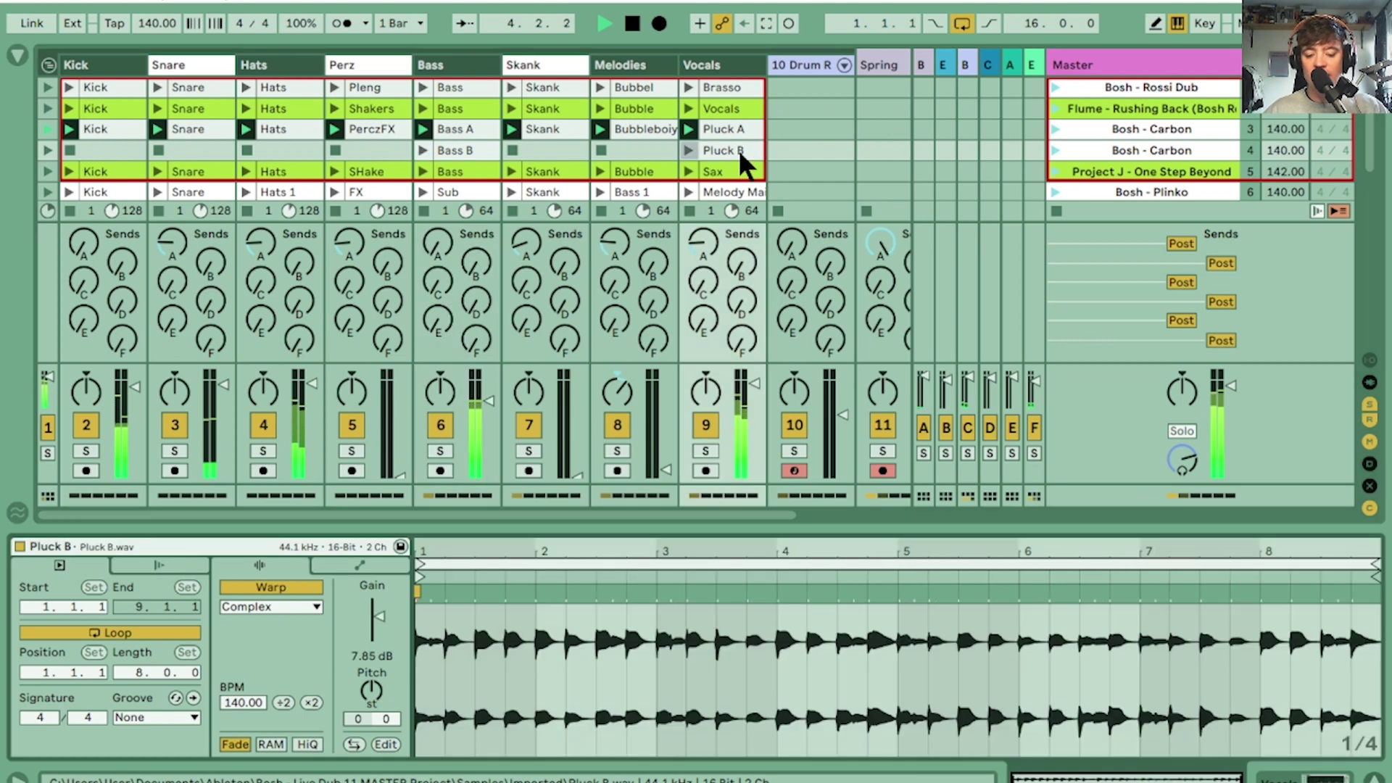
click(467, 147)
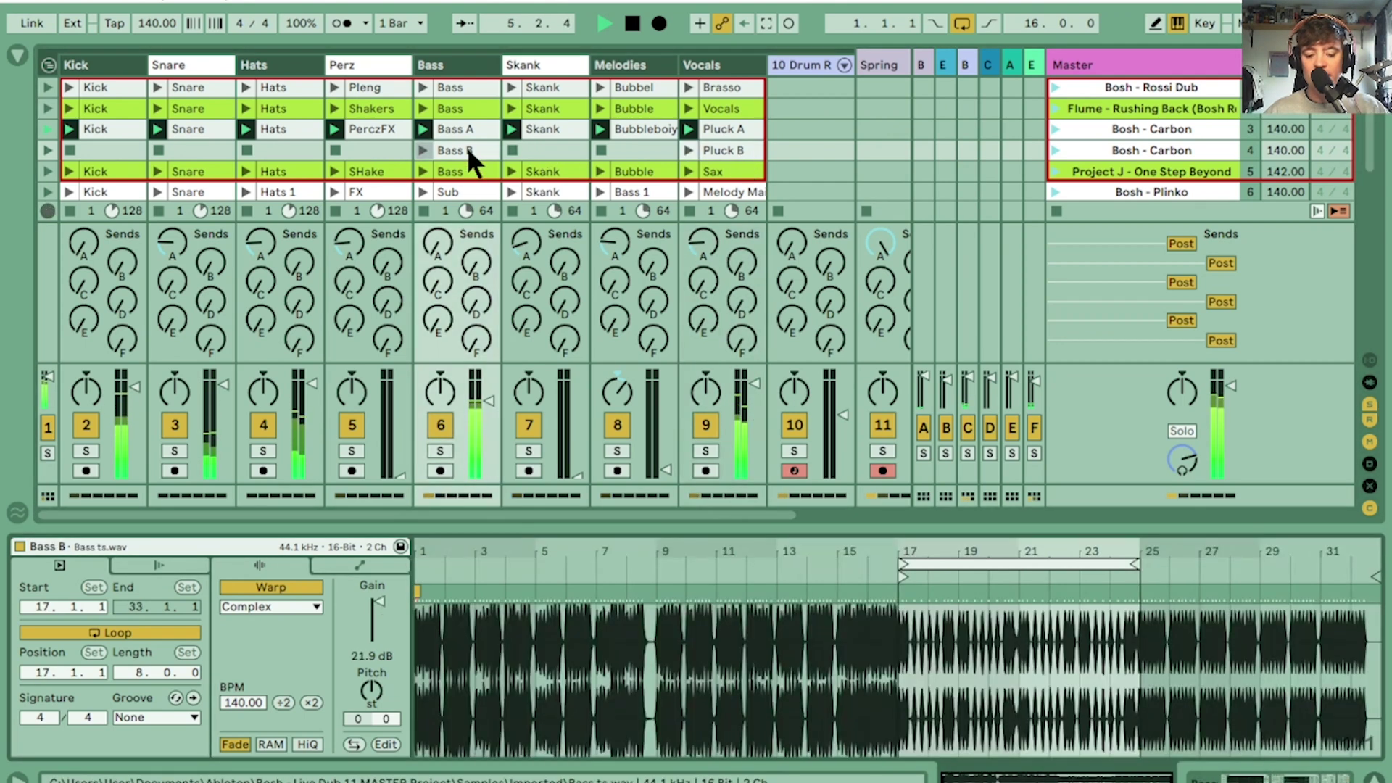
key(space)
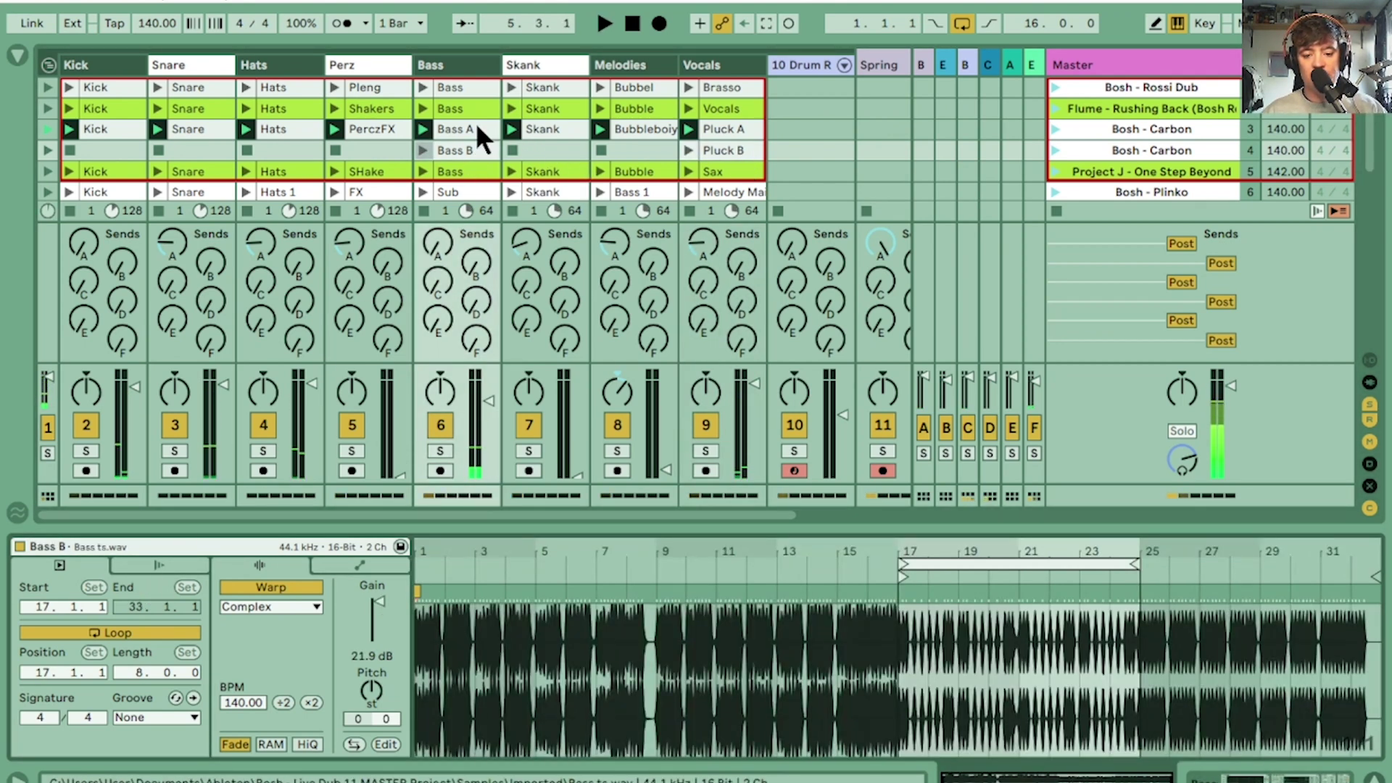
Step: Select the Bass B and Pluck B clips together and show their clip launch settings
shift+click(730, 148)
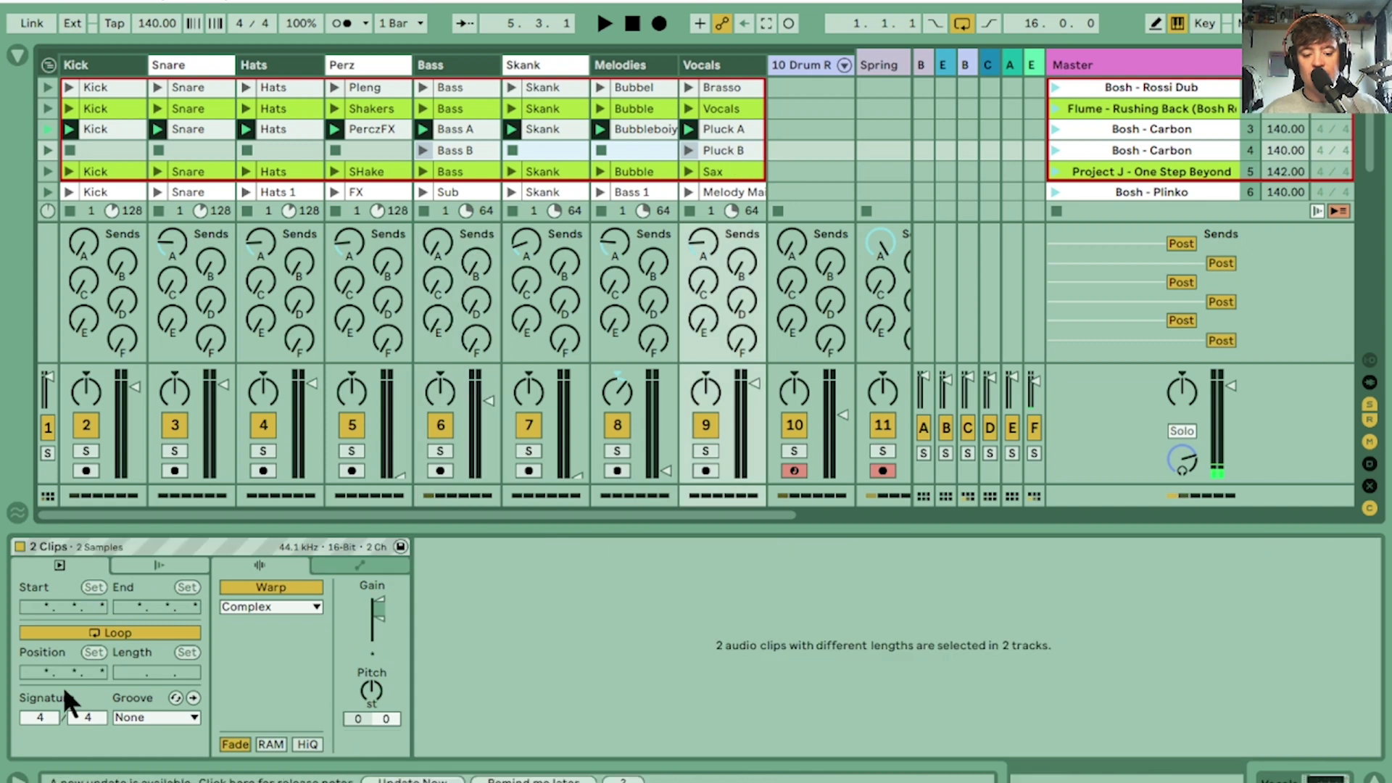
click(155, 561)
click(62, 562)
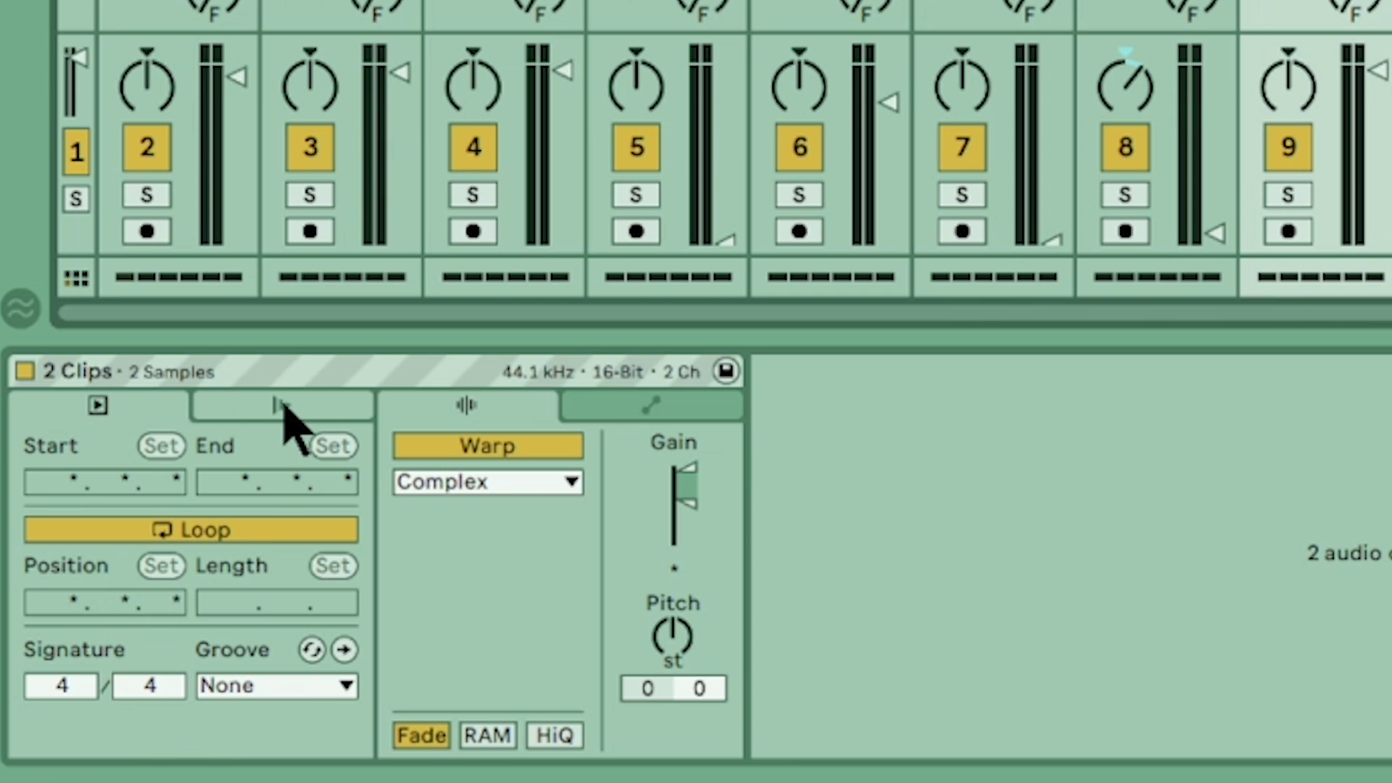
click(283, 406)
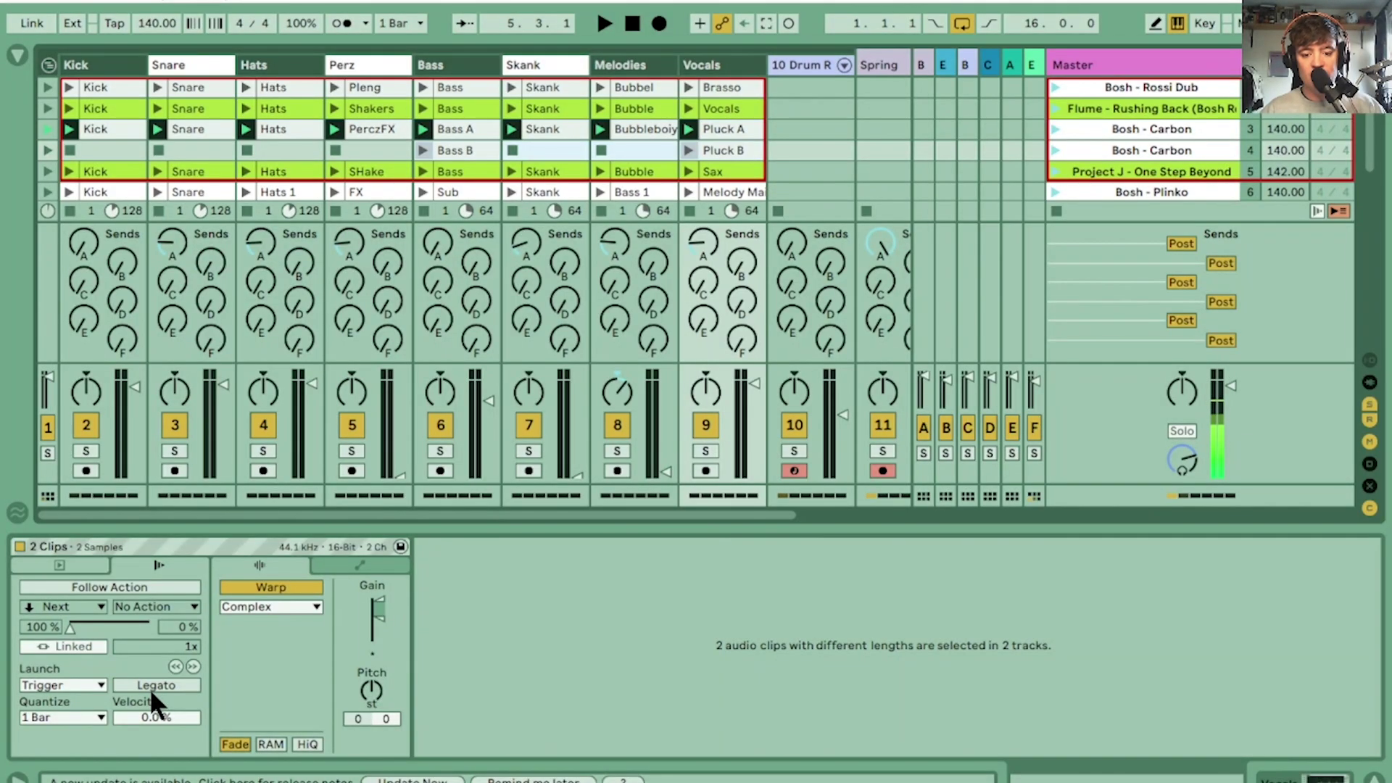
Step: Turn off Legato for the four Carbon clips from Bass A through Pluck A and play the scene
click(475, 129)
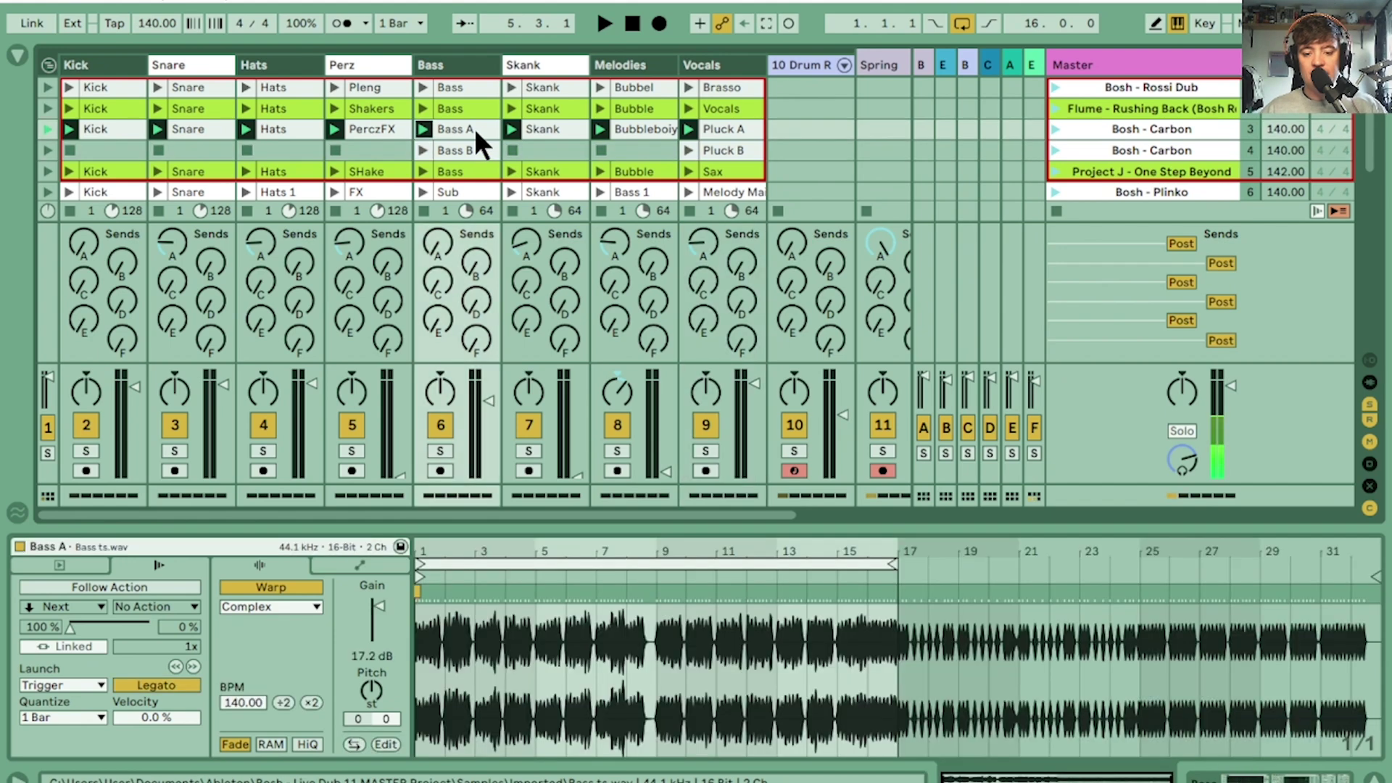
shift+click(725, 129)
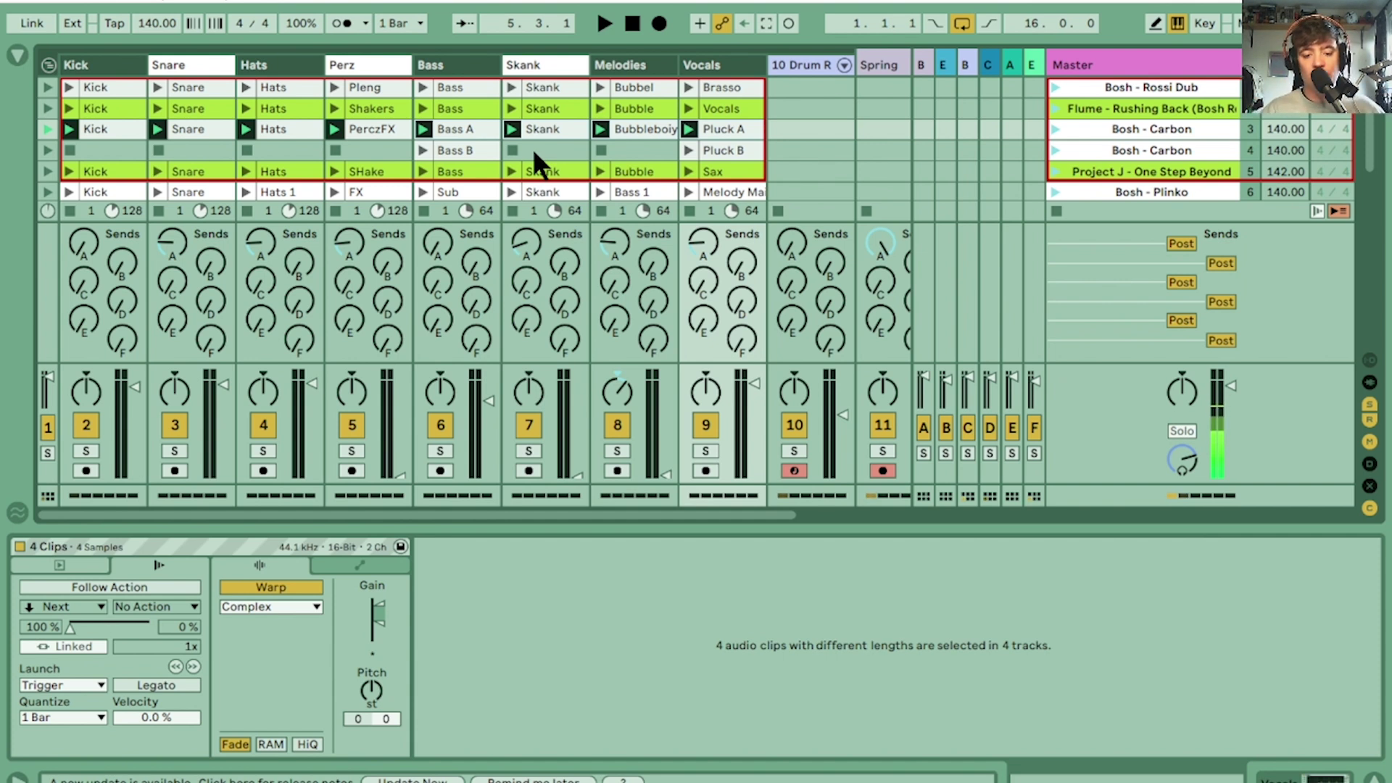
key(space)
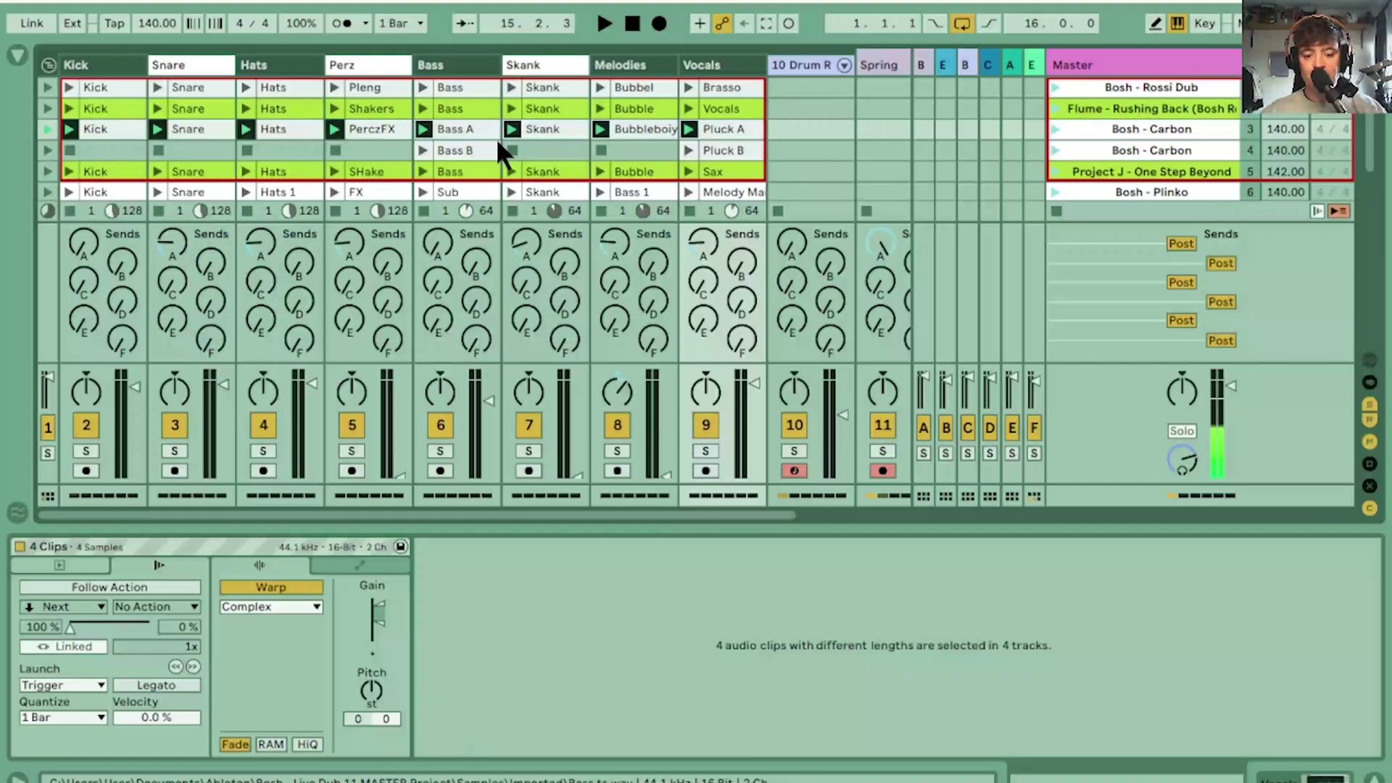
Step: Enable Legato for all six Carbon clips from Bass A through Pluck B and clear the clip selection
click(460, 129)
shift+click(741, 145)
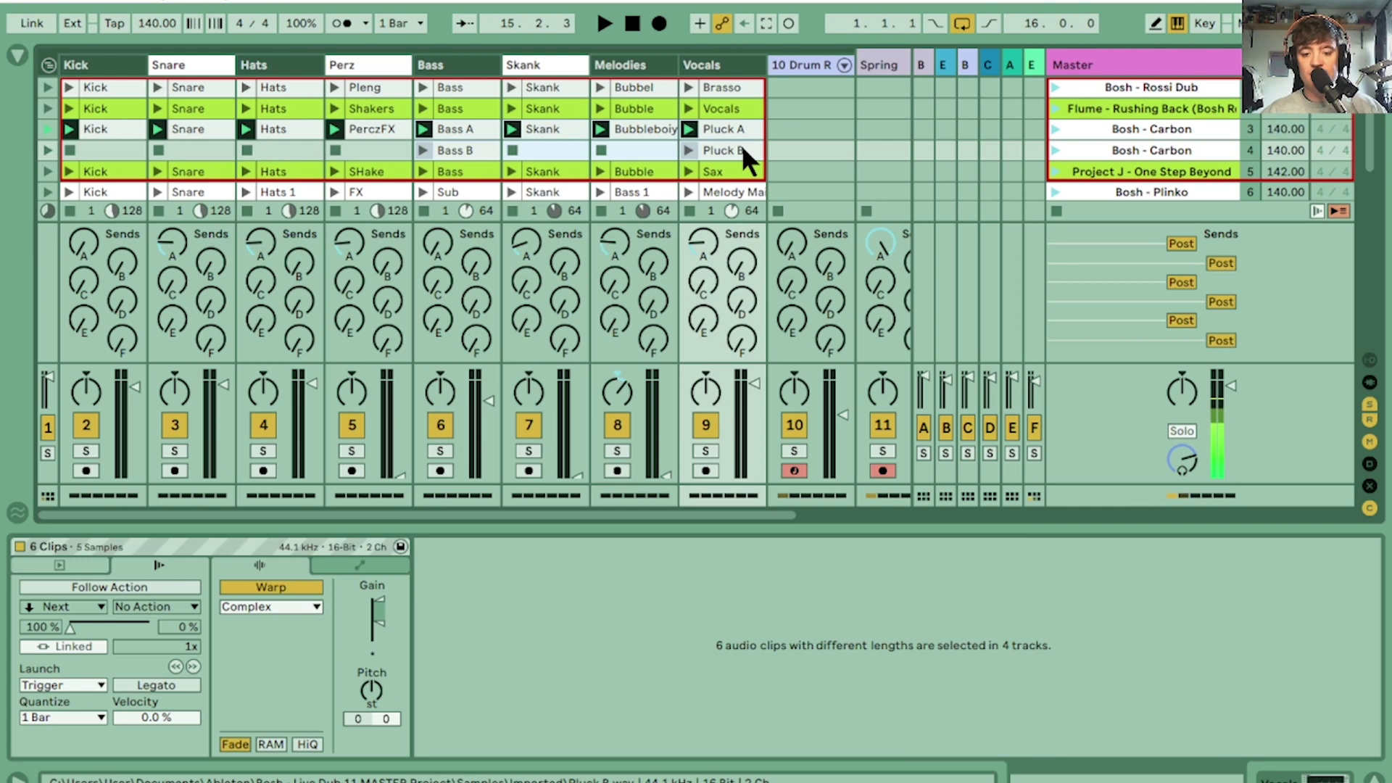
click(448, 127)
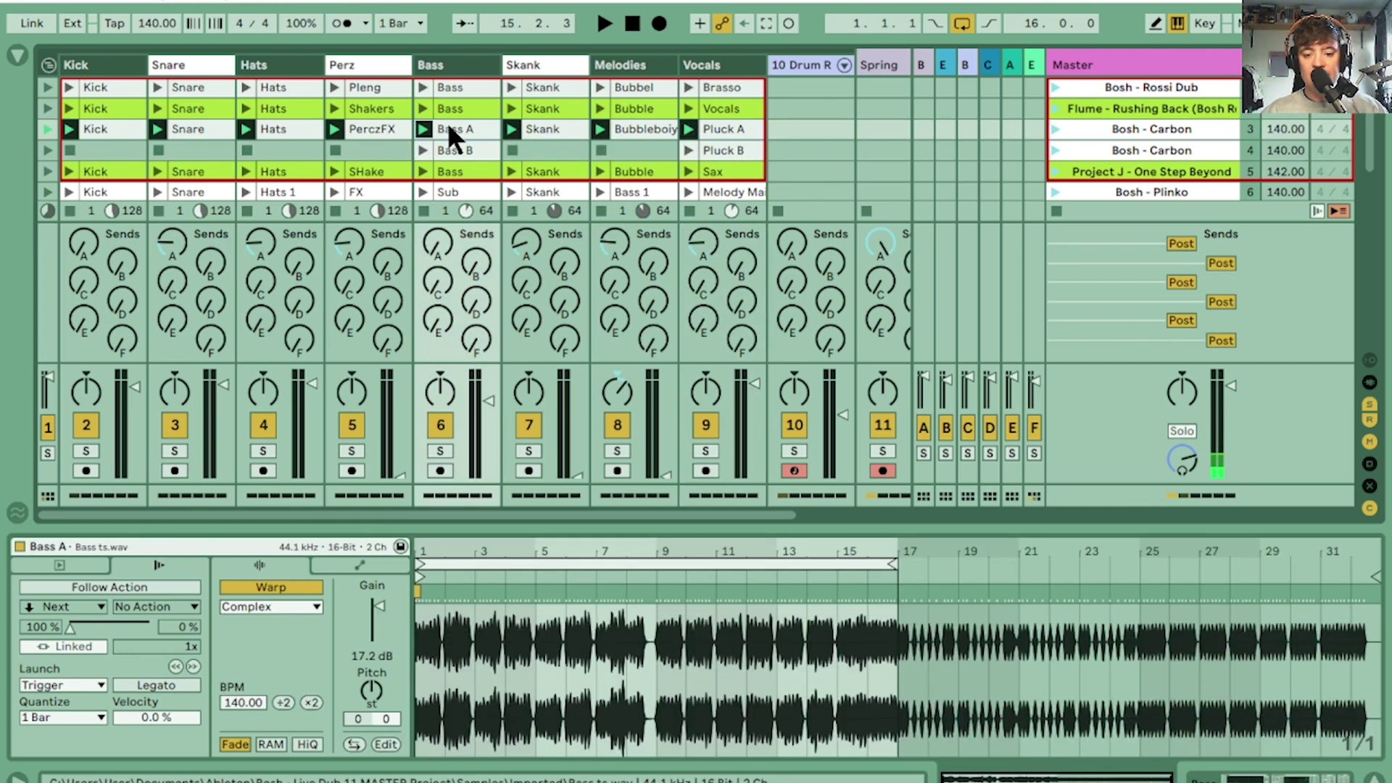
shift+click(720, 147)
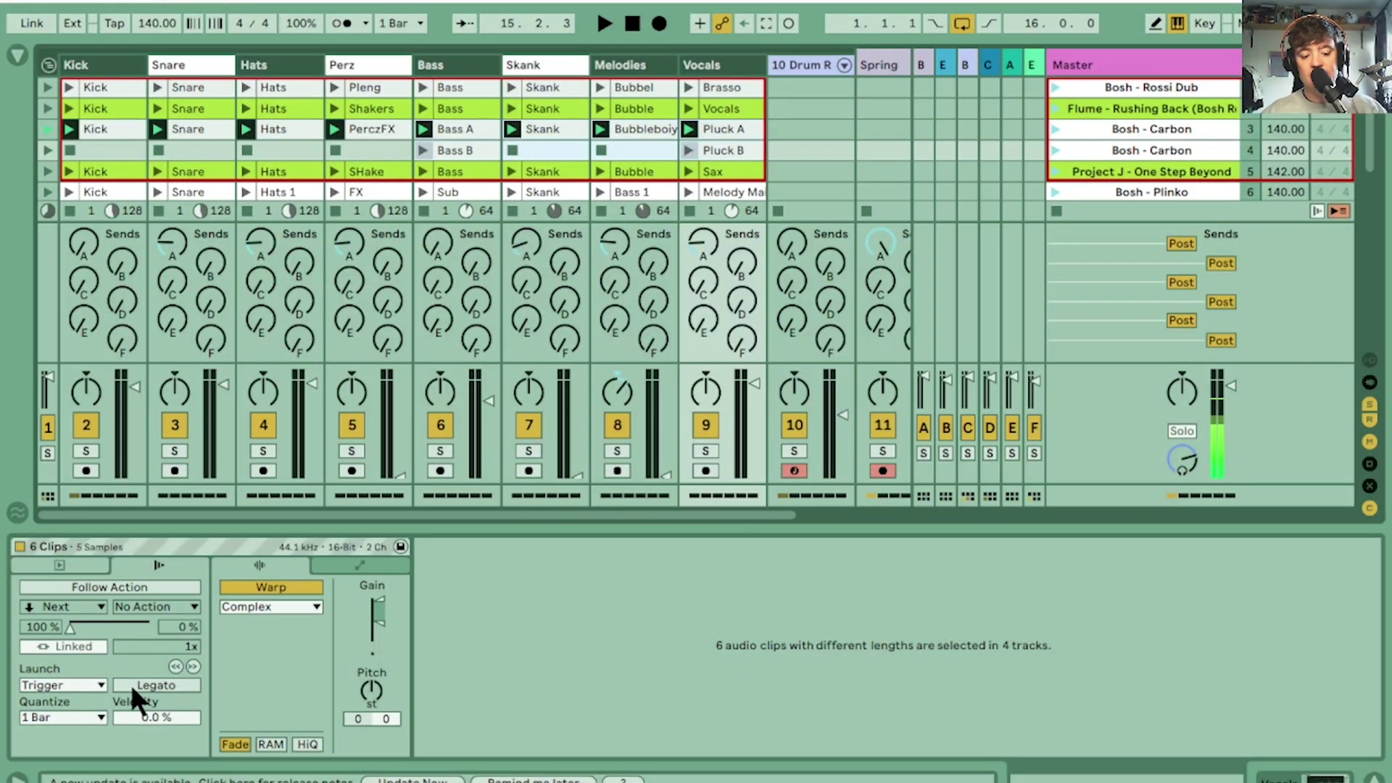
click(150, 681)
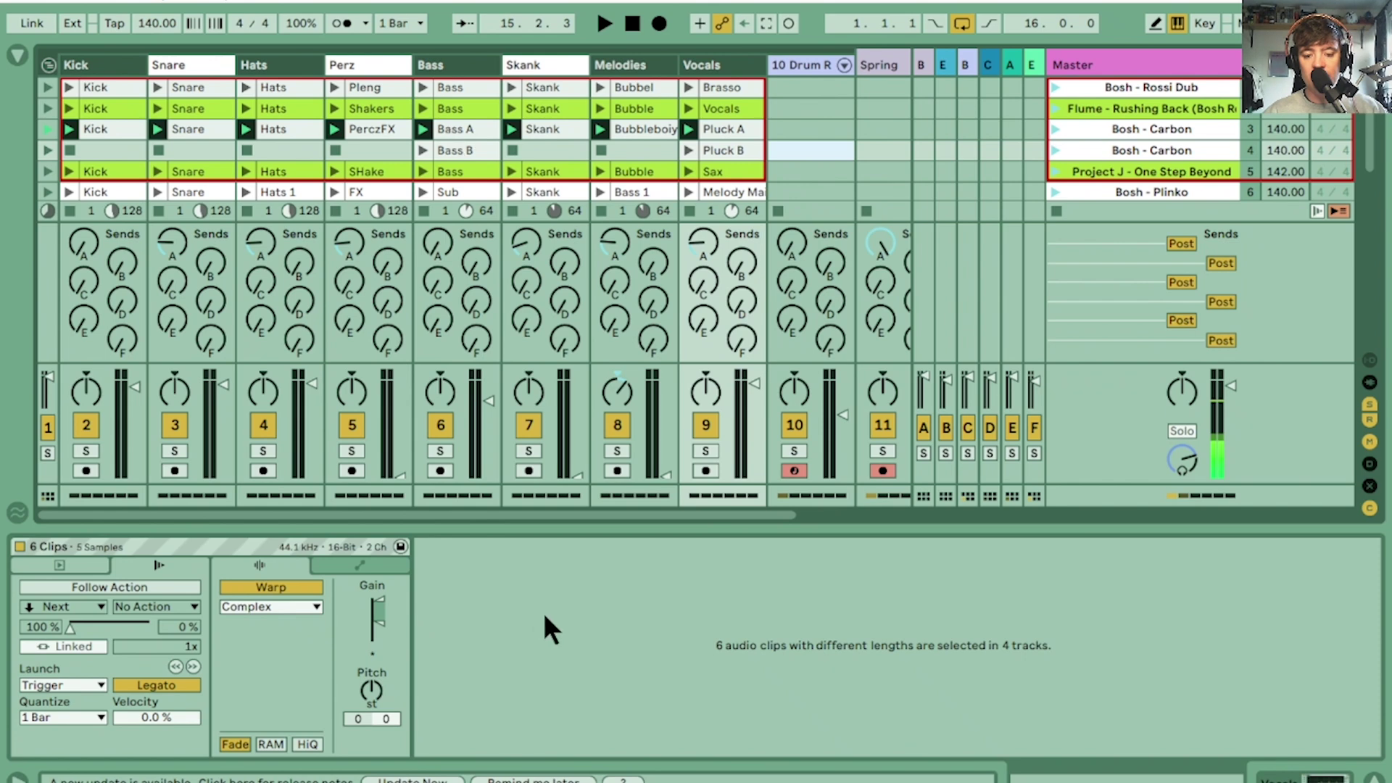
click(453, 132)
click(539, 150)
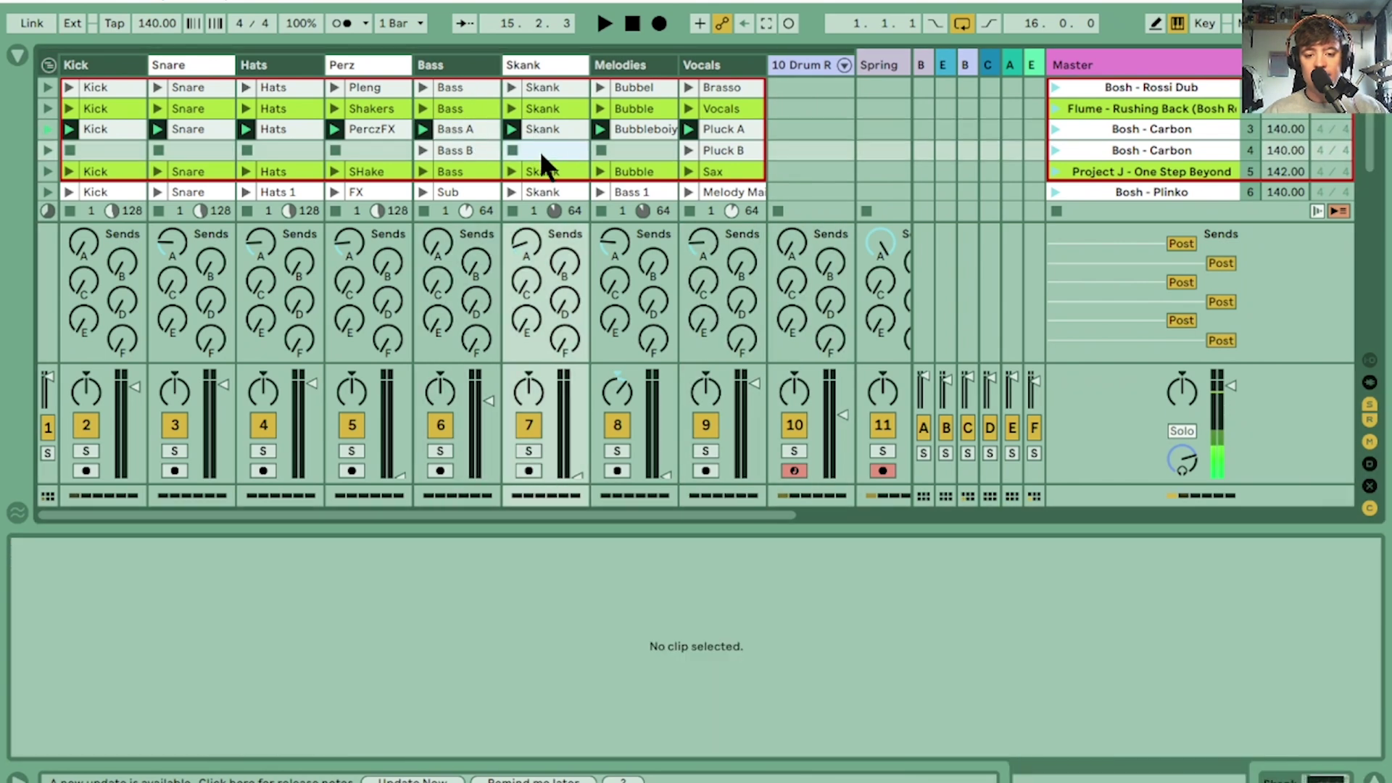
Step: Play the first Bosh - Carbon scene while comparing the waveforms and loop regions of the Bass A and Bass B clips
click(451, 128)
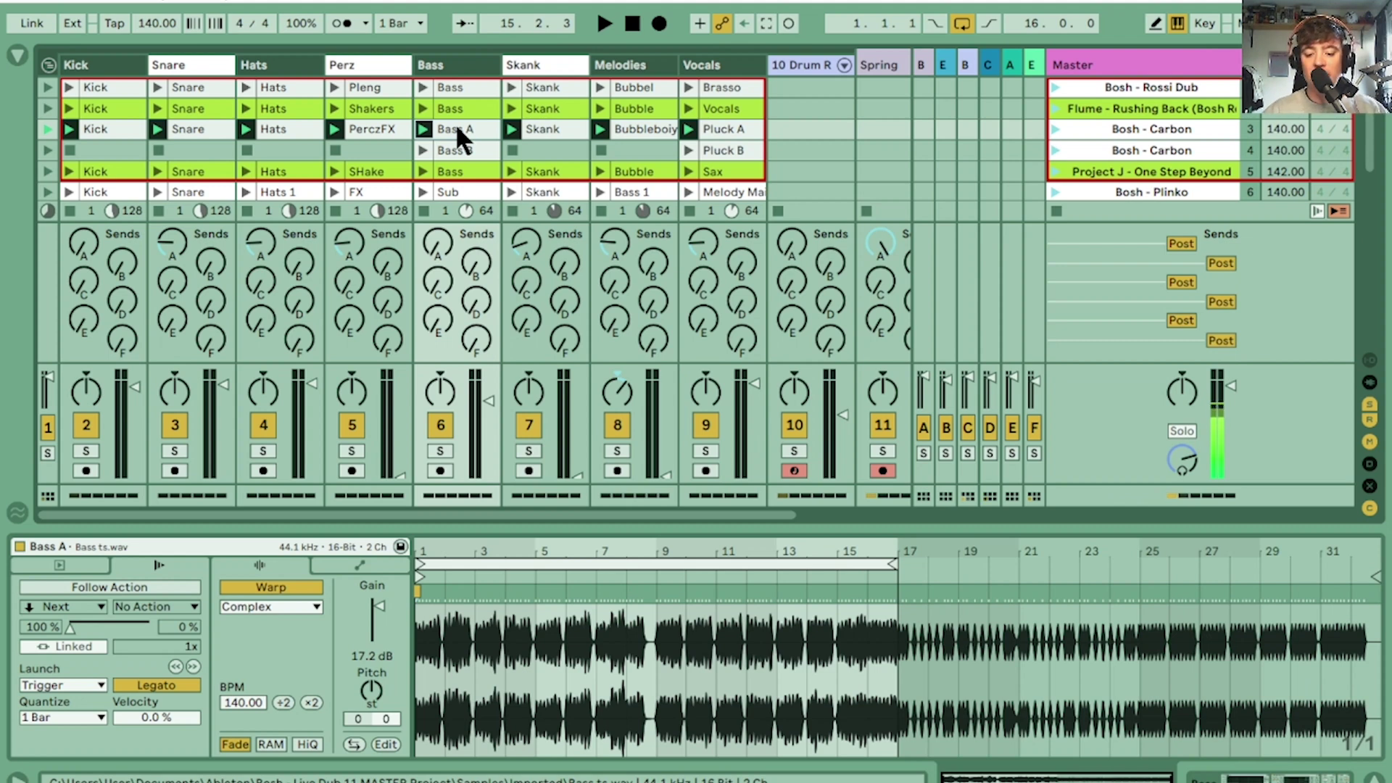
key(space)
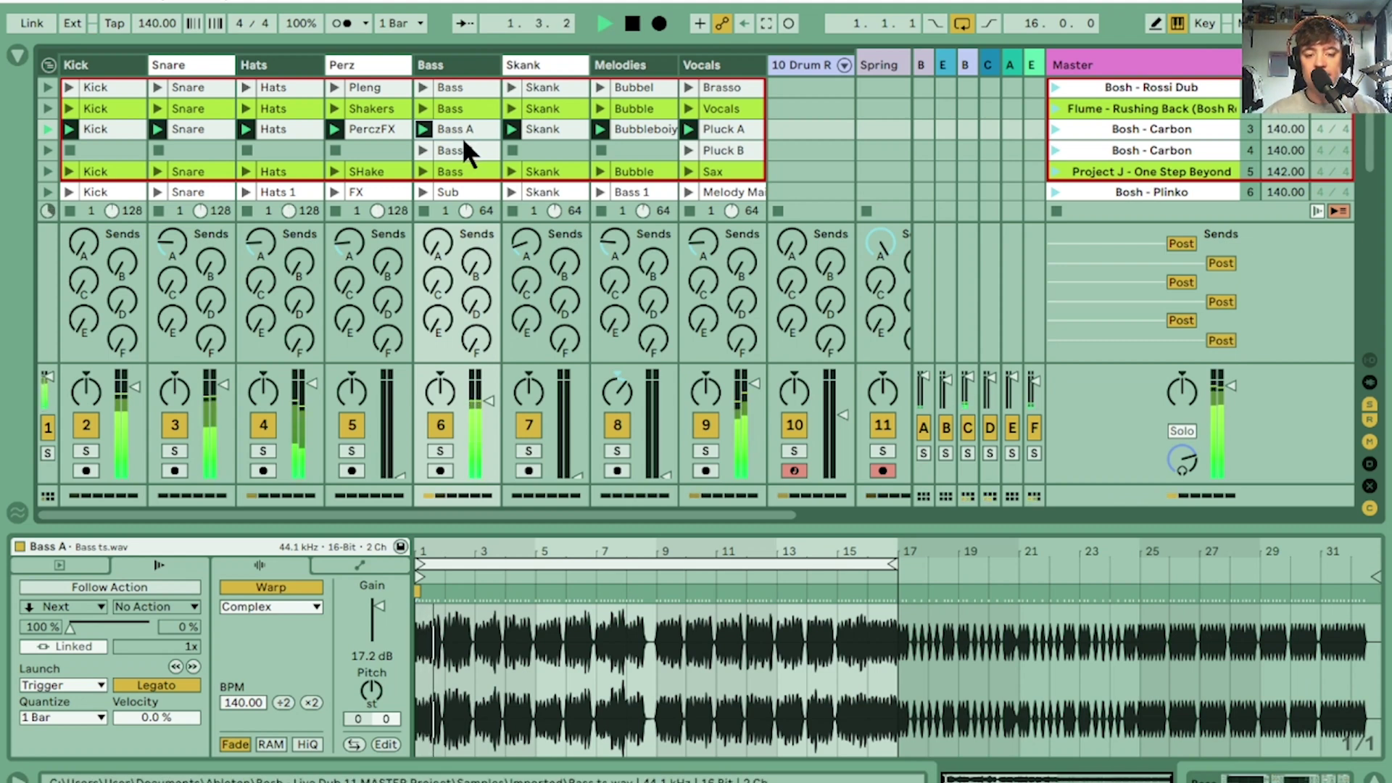
click(464, 144)
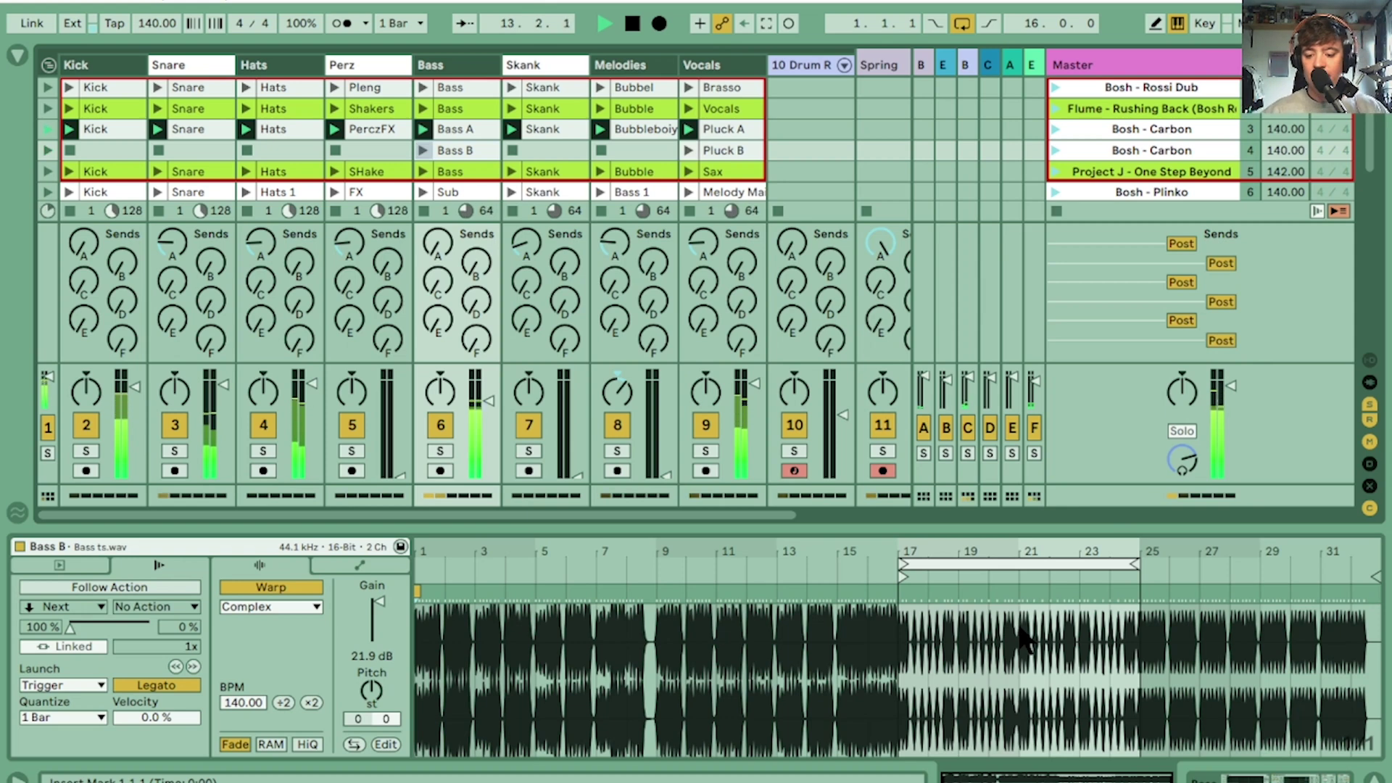
click(462, 135)
click(464, 149)
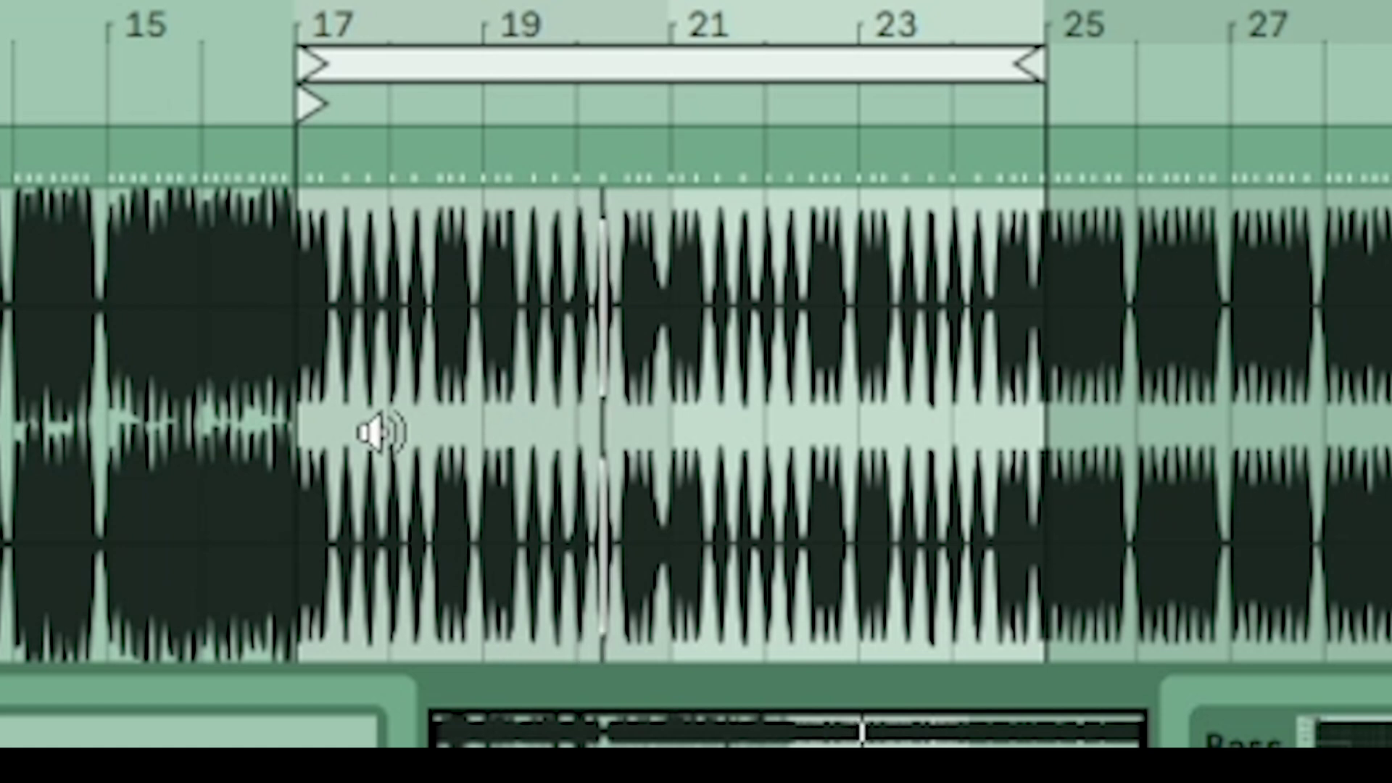
Step: Follow the playback position through Bass B's loop between bars 17 and 25, ending with playback stopped
key(space)
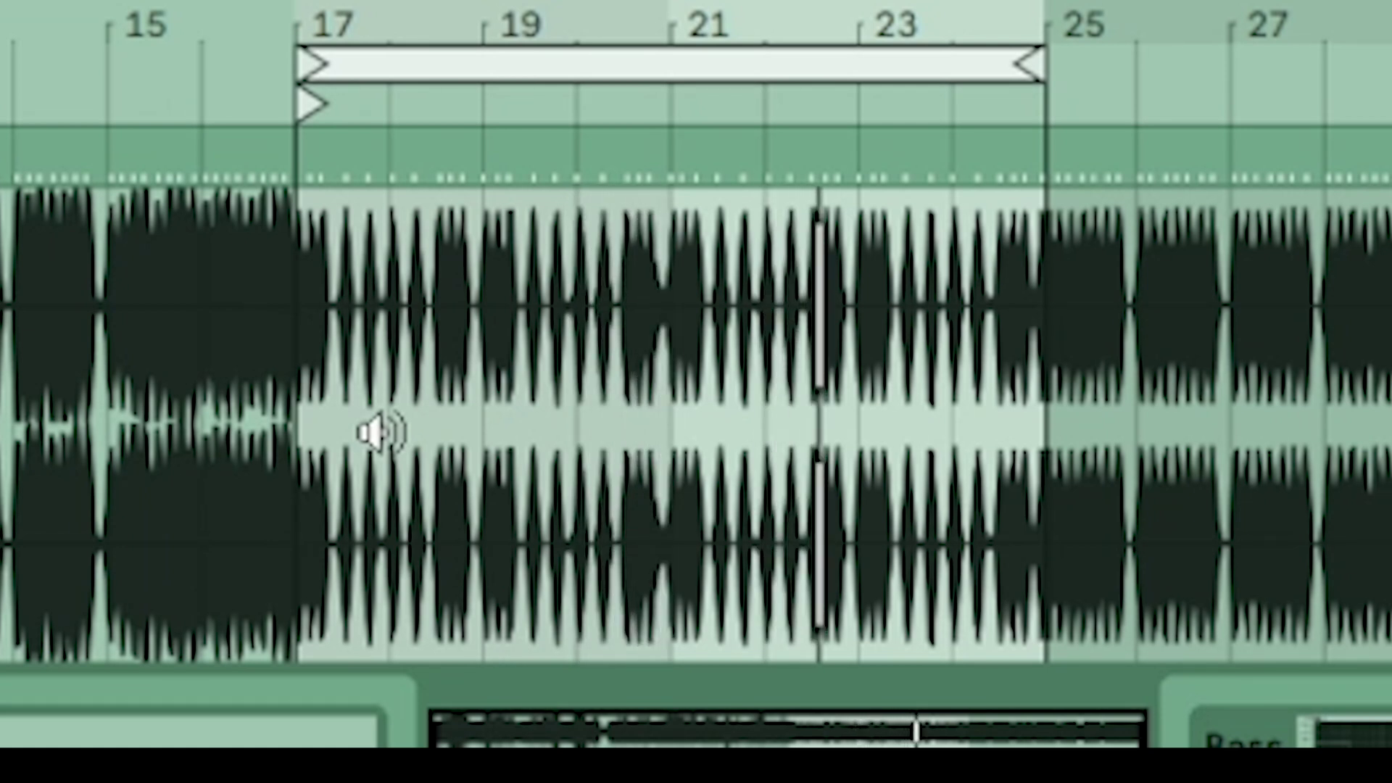
key(space)
key(space)
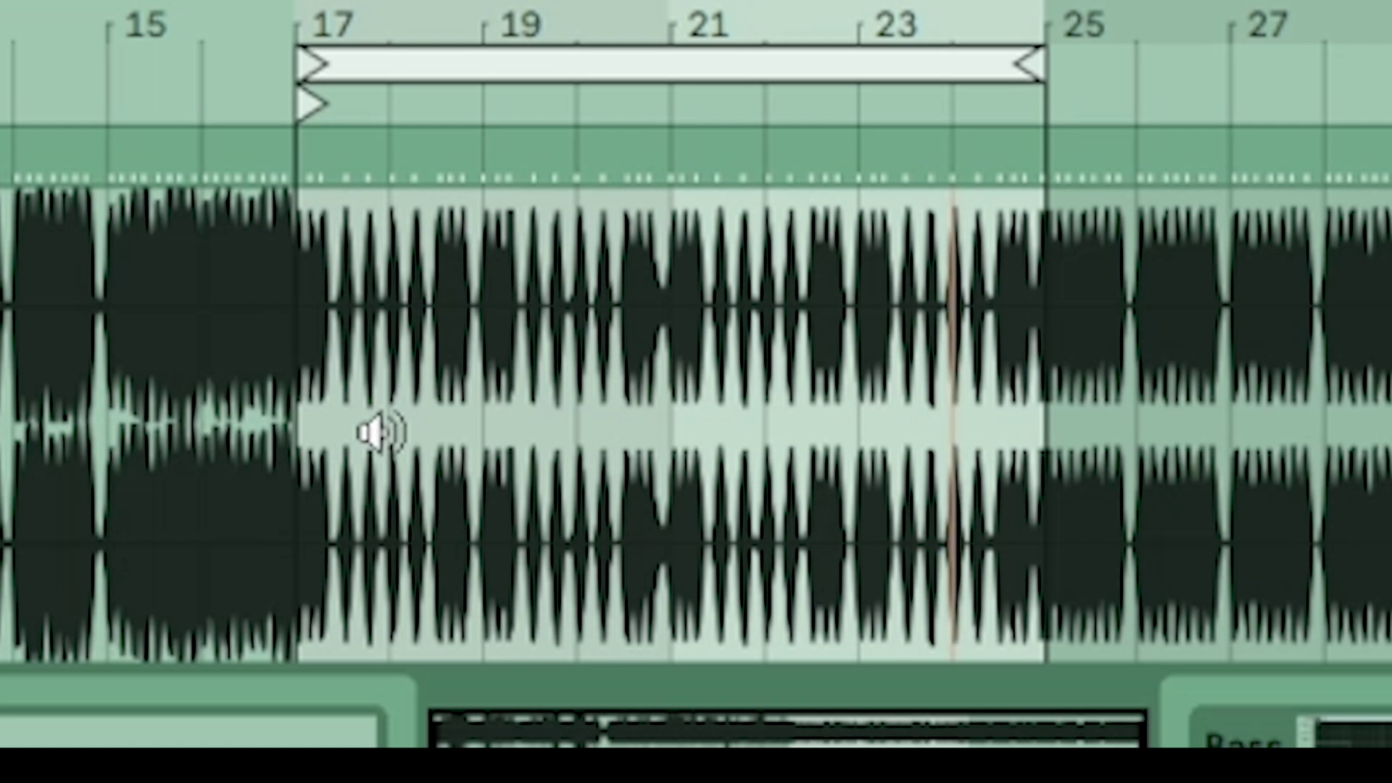